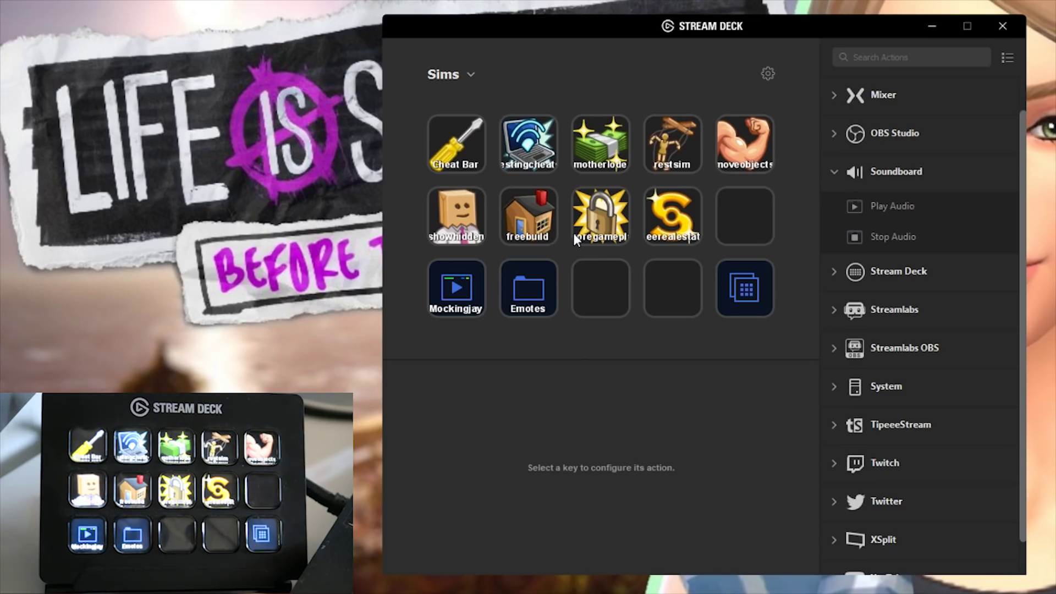
Add a new profile in the profile preferences, rename it 'Sims Test' and select it.
click(835, 171)
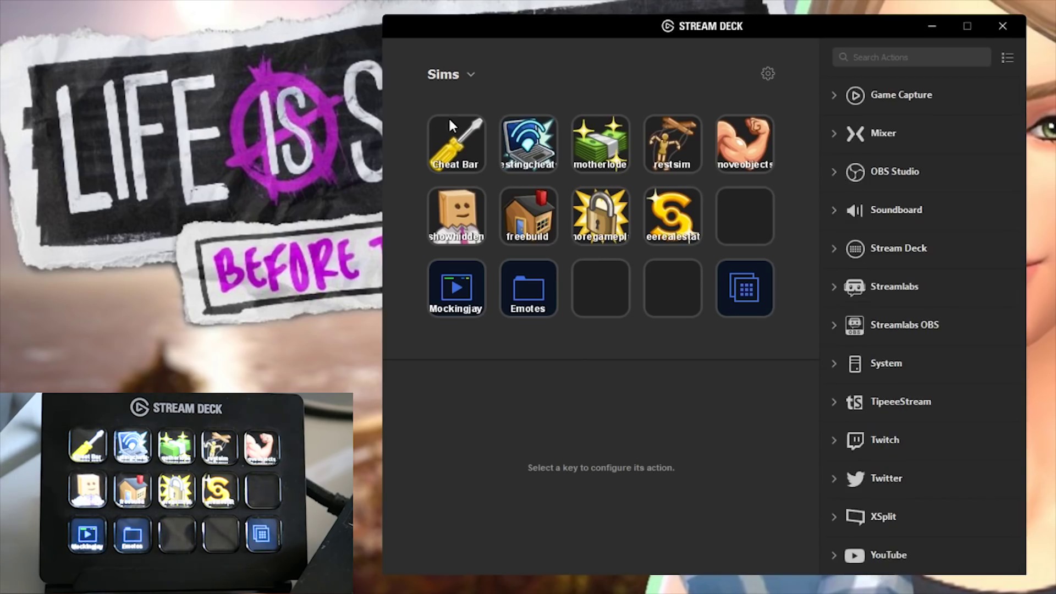
click(472, 76)
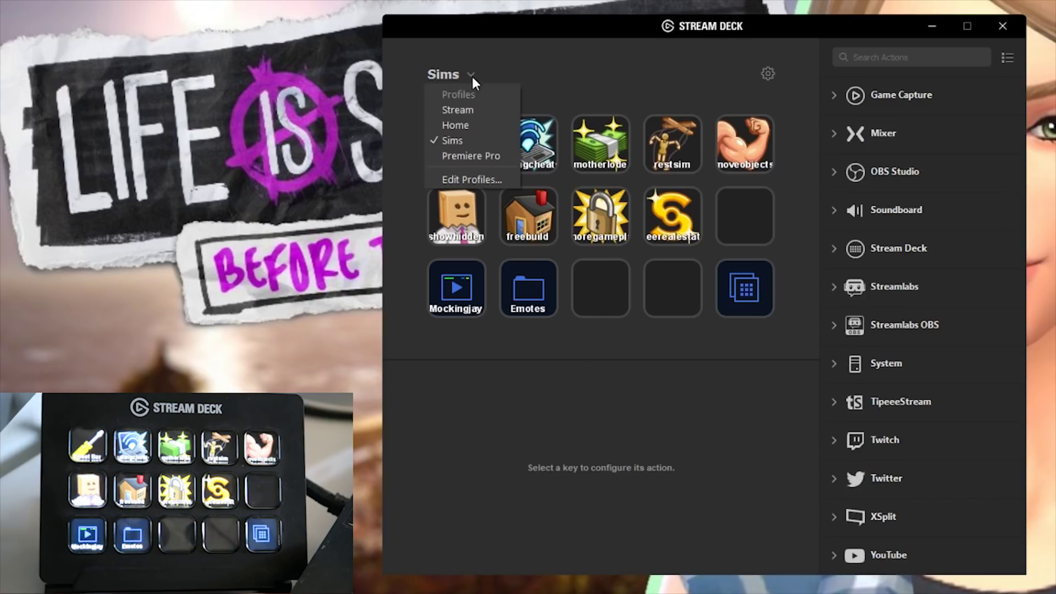
click(475, 180)
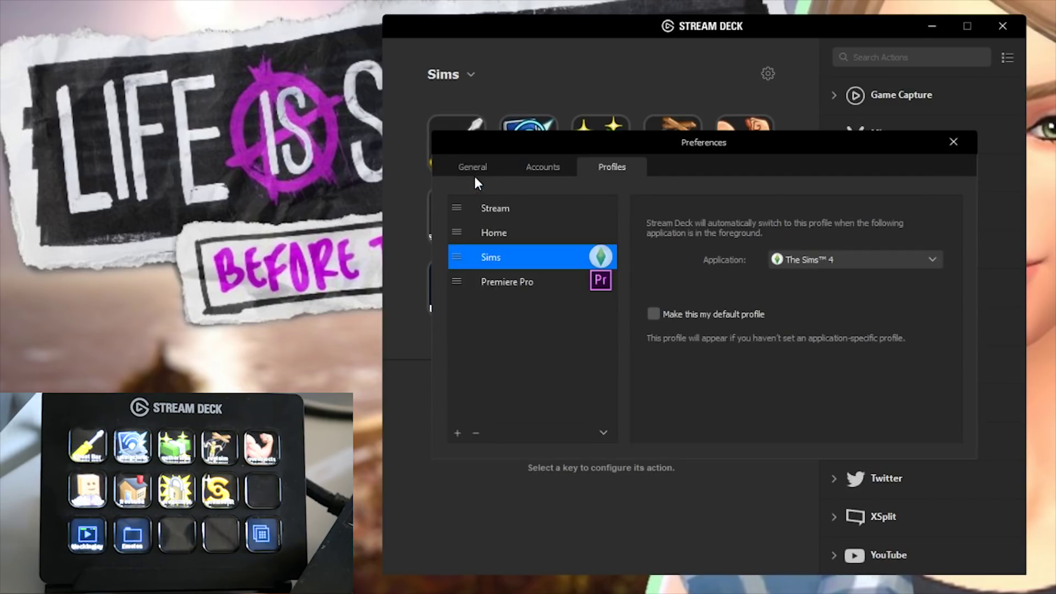
click(457, 432)
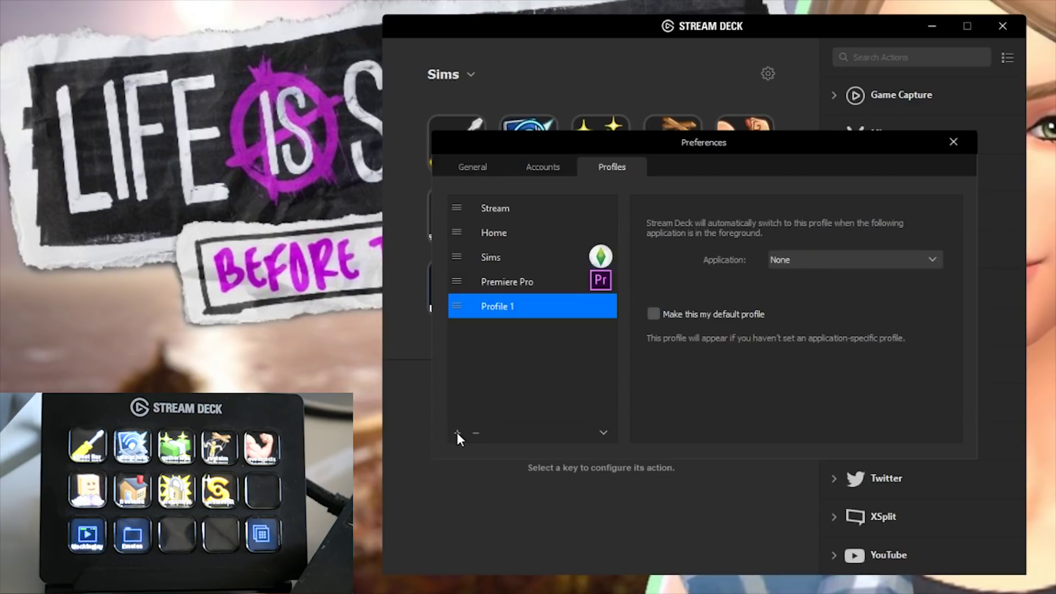
double_click(508, 306)
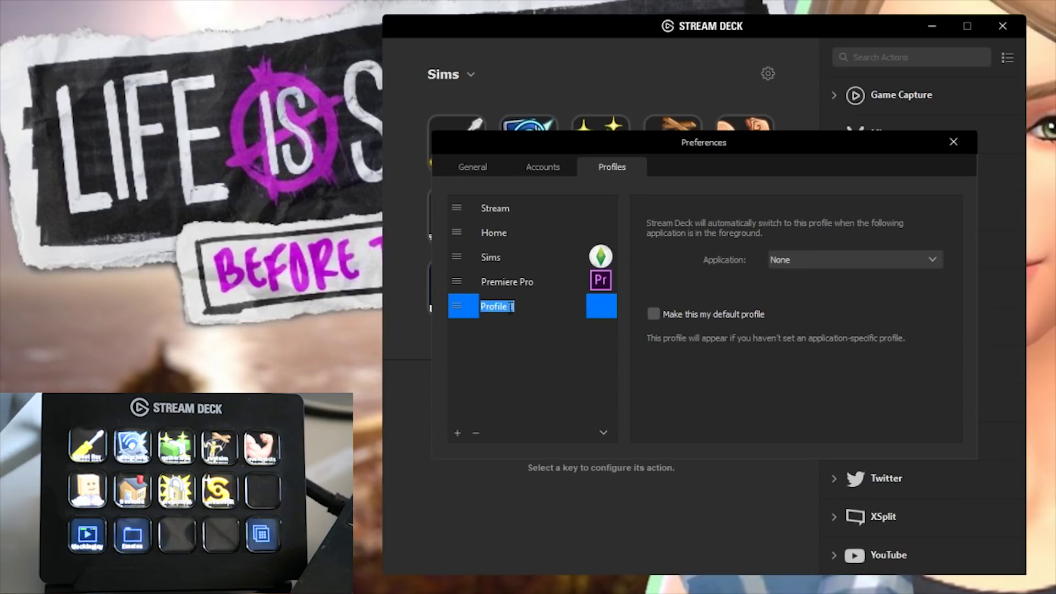
text(Sims Test)
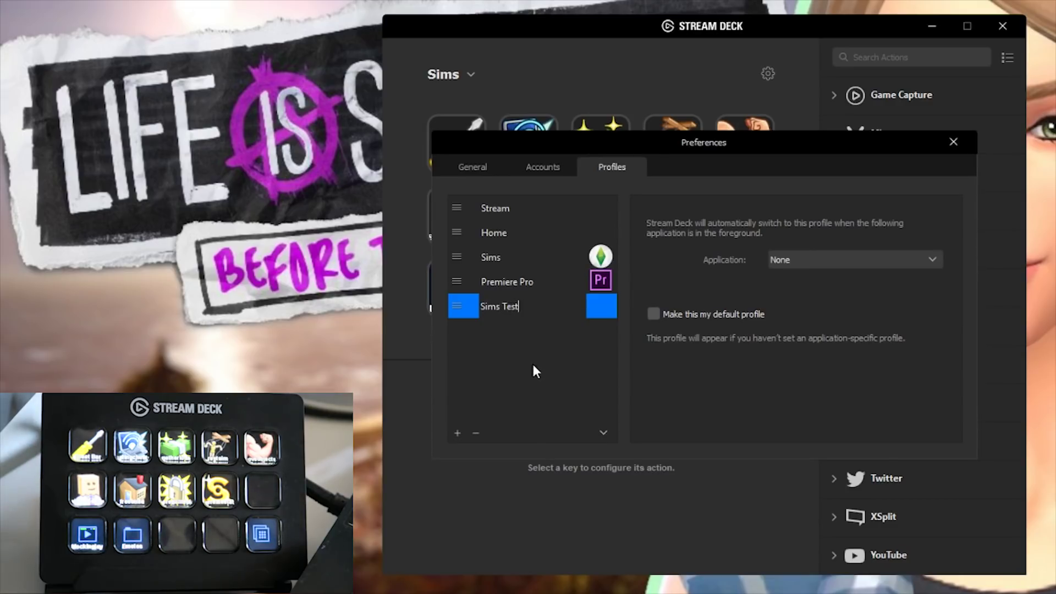
click(533, 366)
click(507, 306)
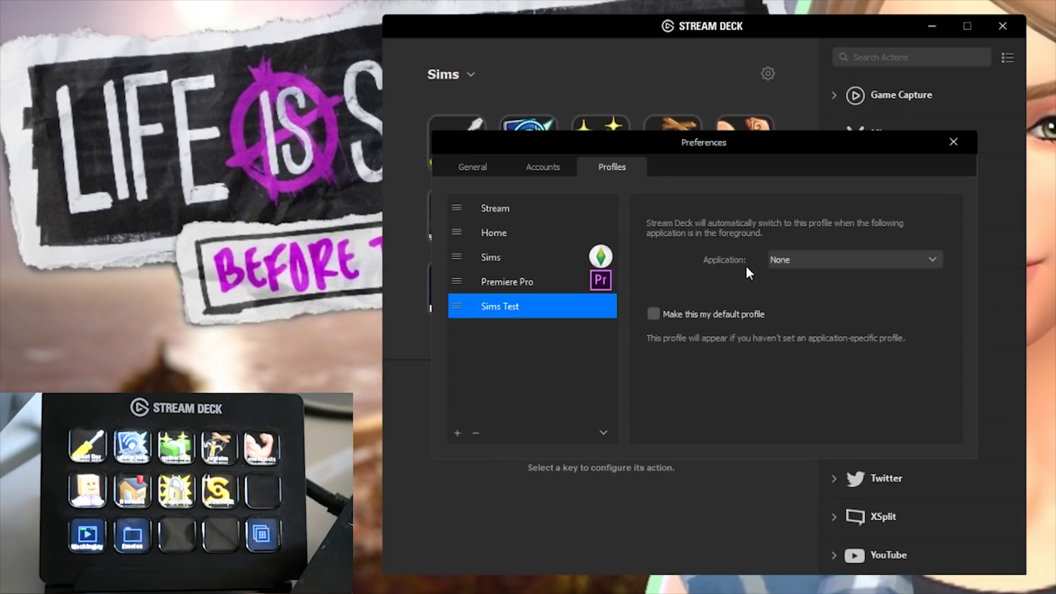
Link the profile to the TS4_x64 executable, found by searching the Bin folder for 'ts4 .exe'.
click(819, 259)
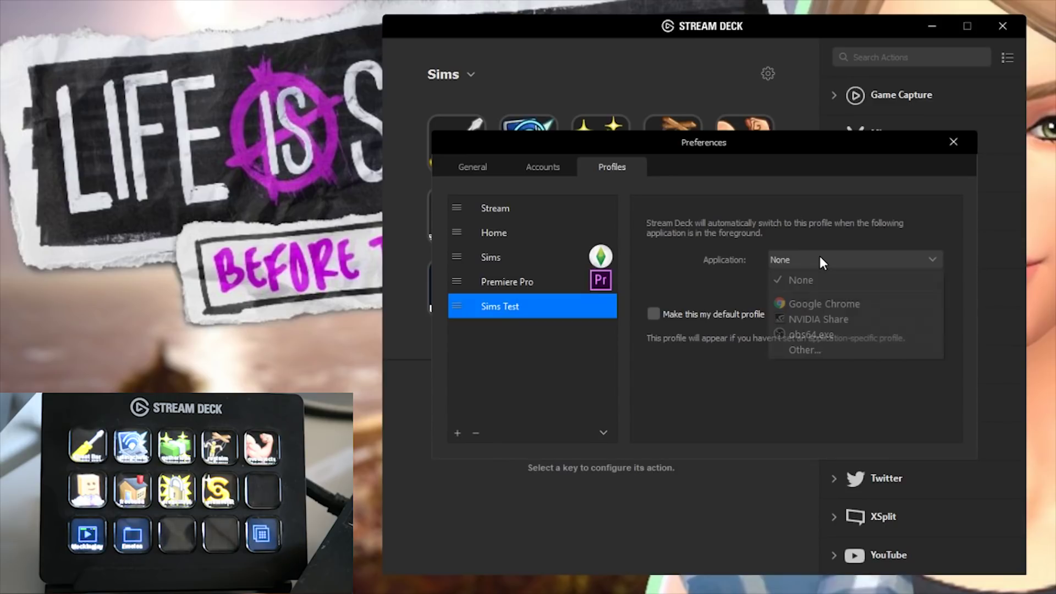
click(808, 350)
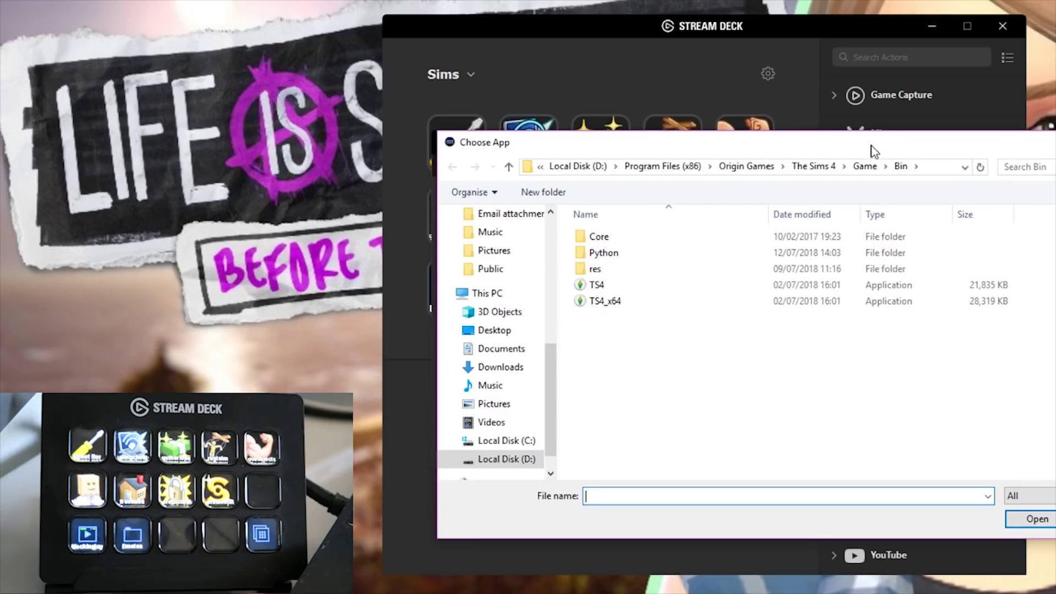
drag(872, 144, 756, 121)
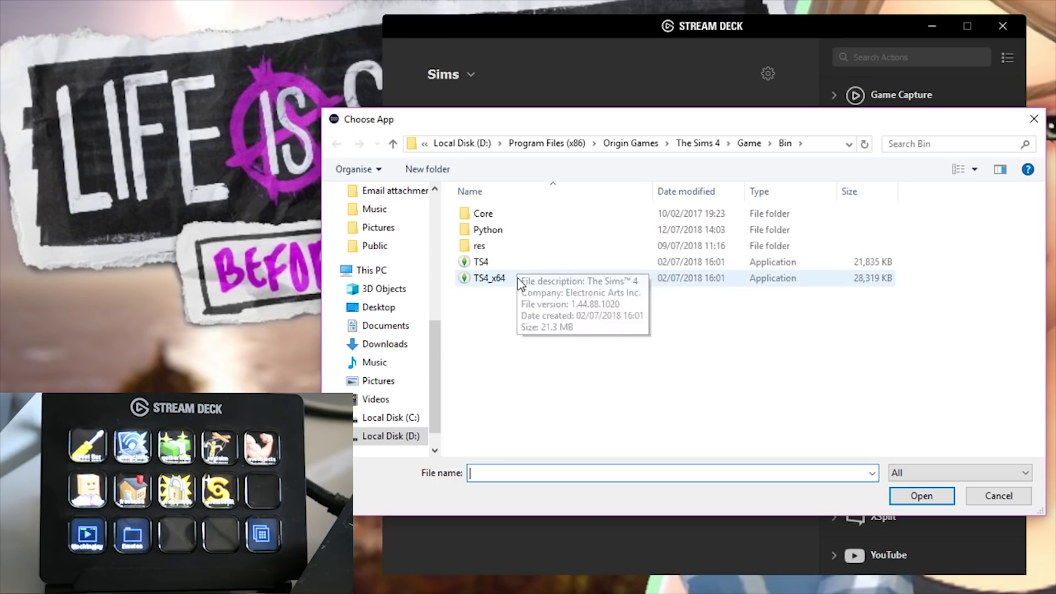
click(927, 143)
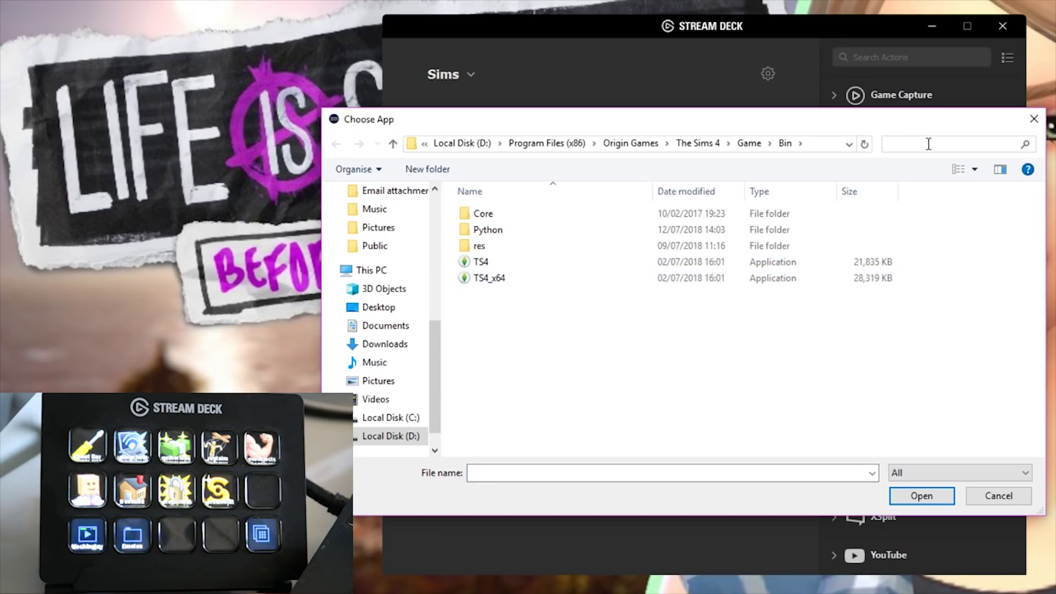
text(ts4 .exe)
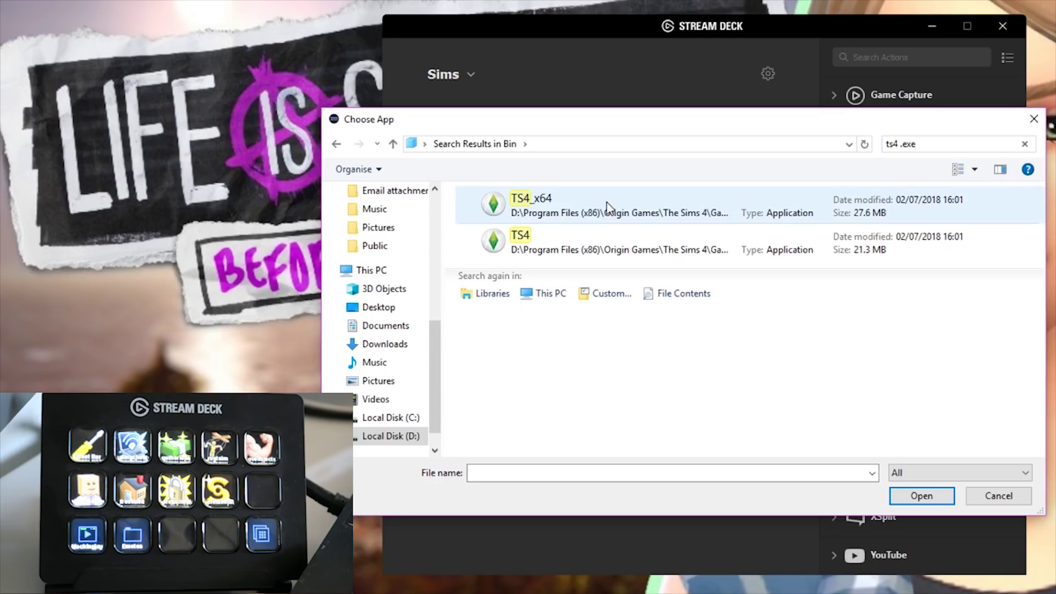
click(587, 204)
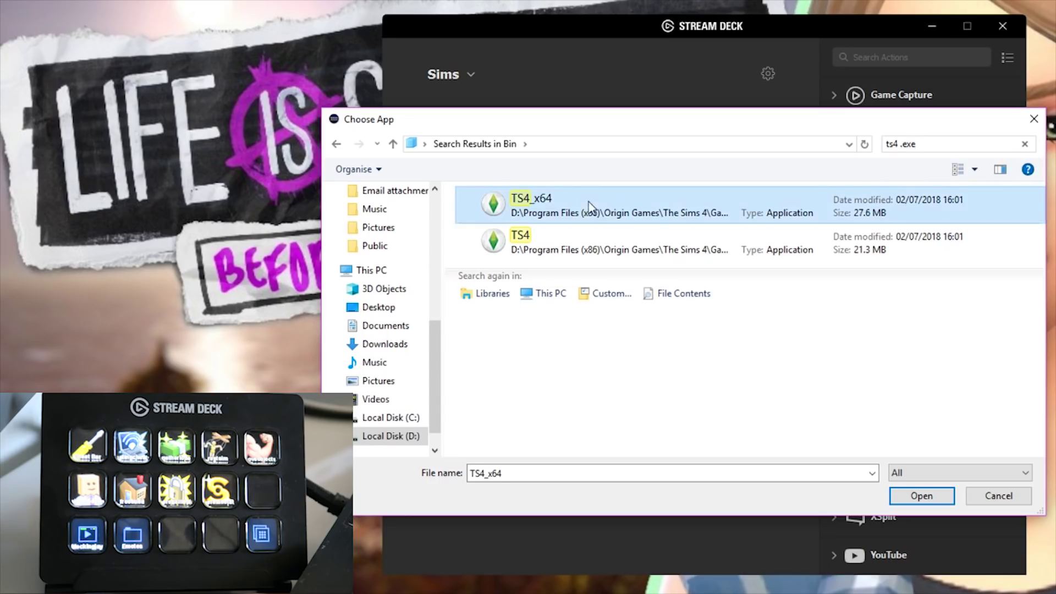
click(922, 496)
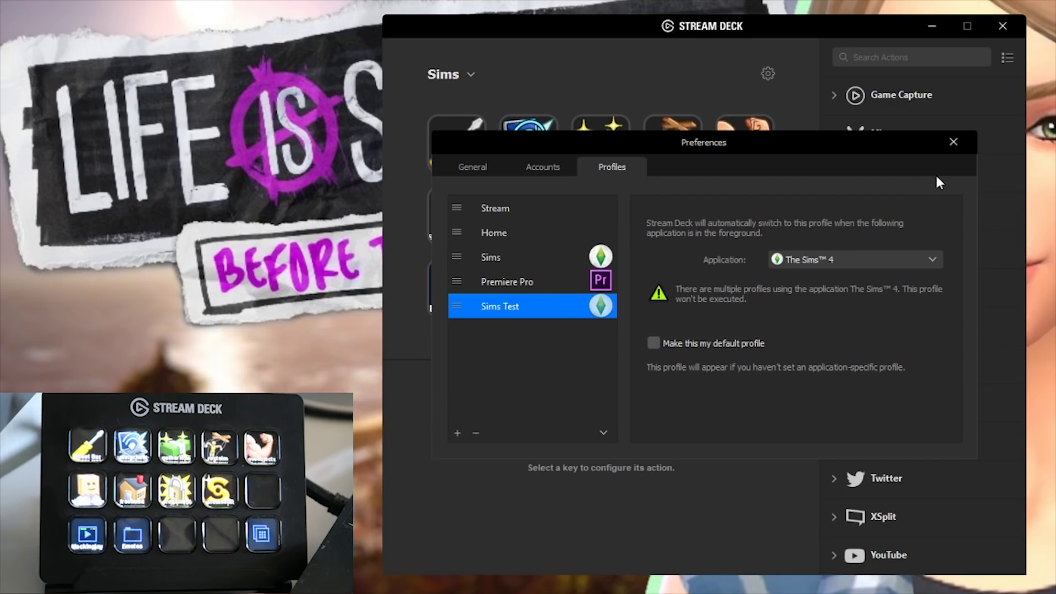
Close Preferences and switch to the Sims Test profile.
click(963, 145)
click(469, 70)
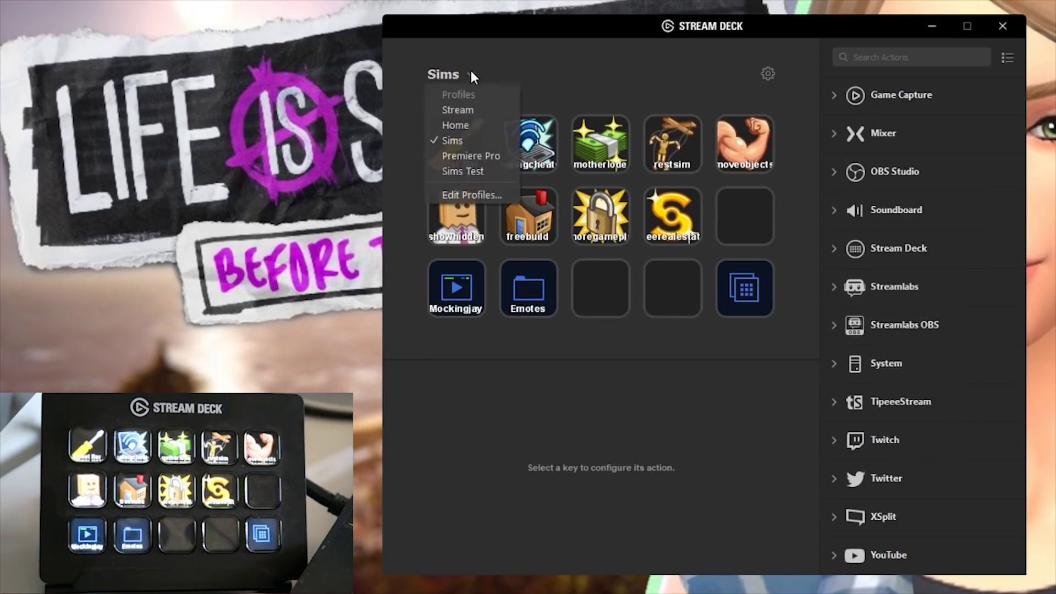
click(463, 173)
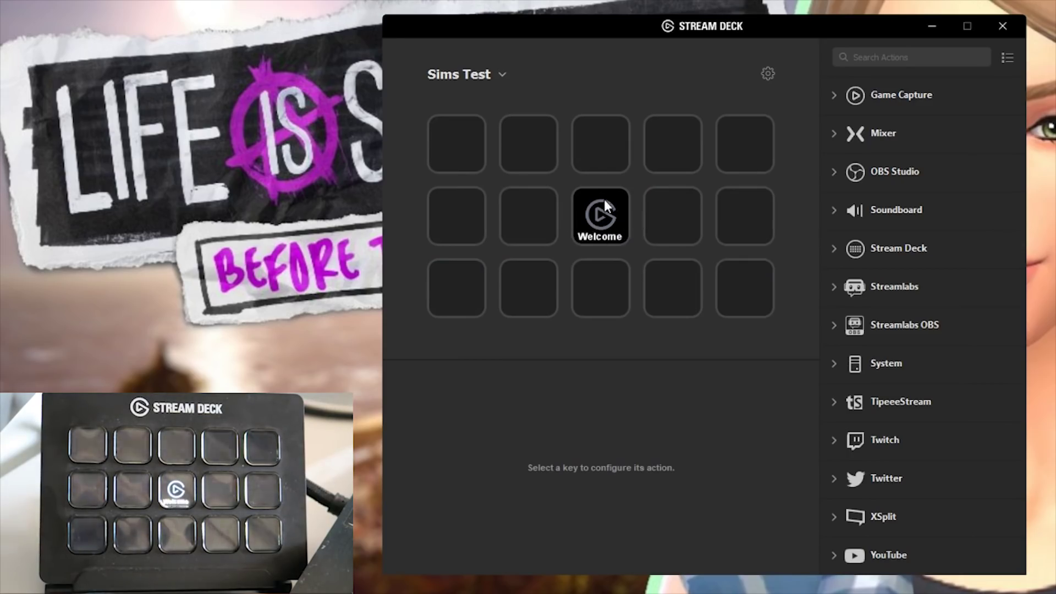
Delete the default Welcome key from the Sims Test profile.
click(602, 217)
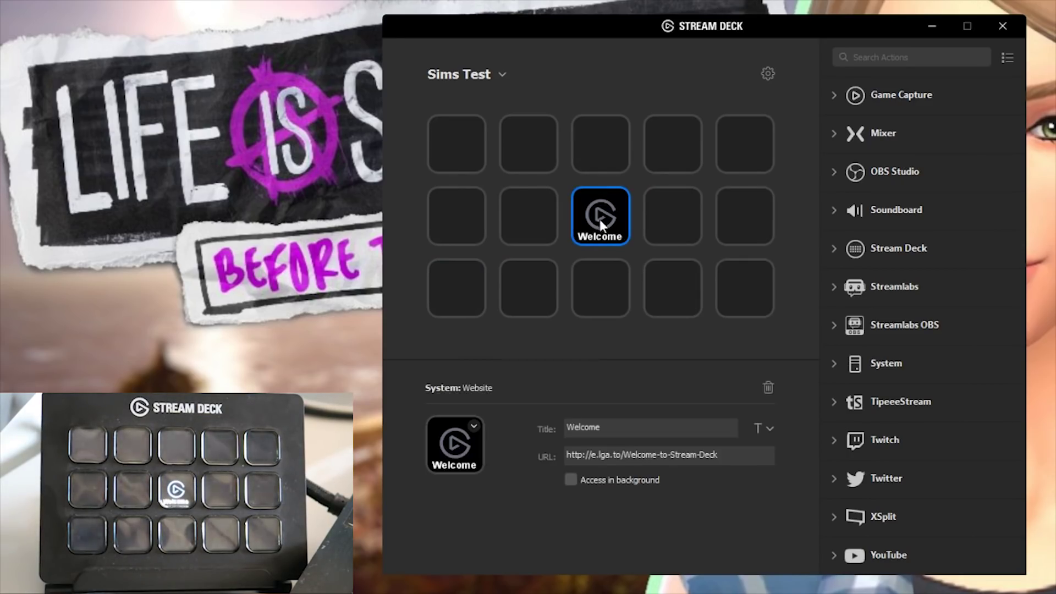
right_click(597, 219)
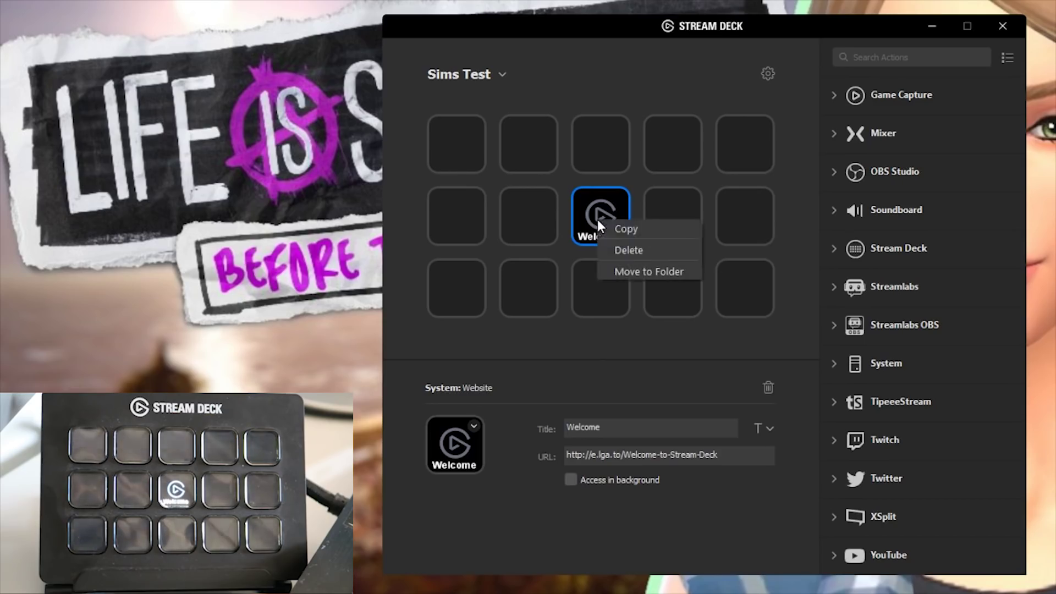
click(648, 251)
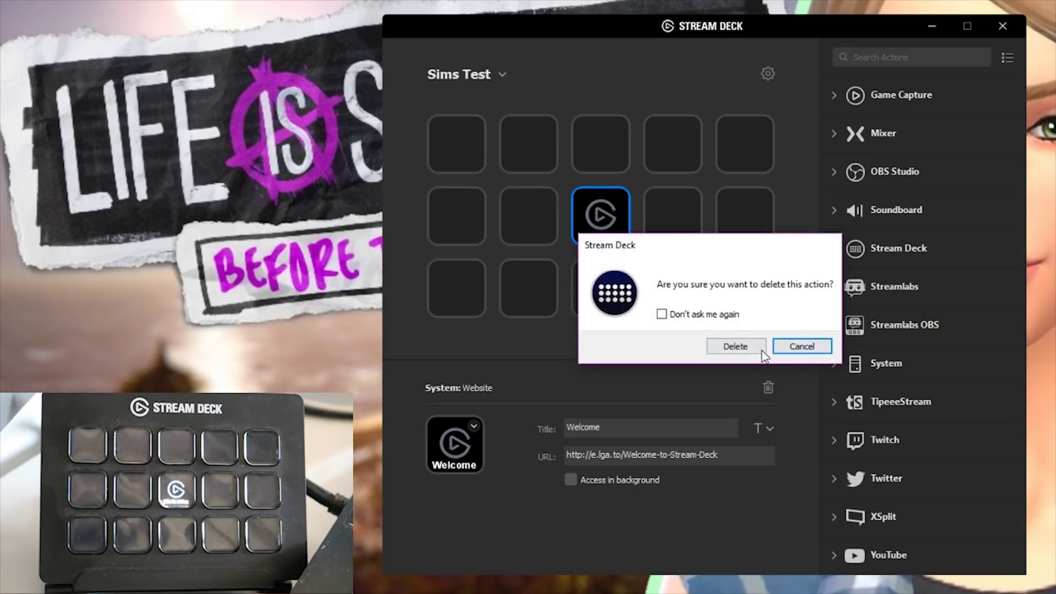
click(747, 347)
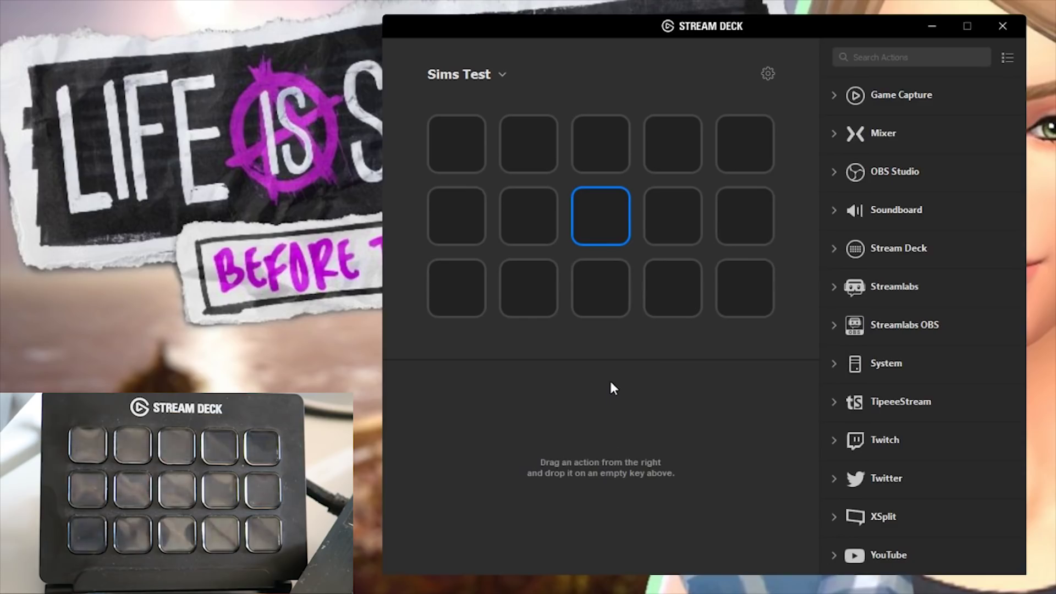
Put a Hotkey action on the top-left key, titled 'Cheat Bar' and sending Ctrl+Shift+C.
click(459, 161)
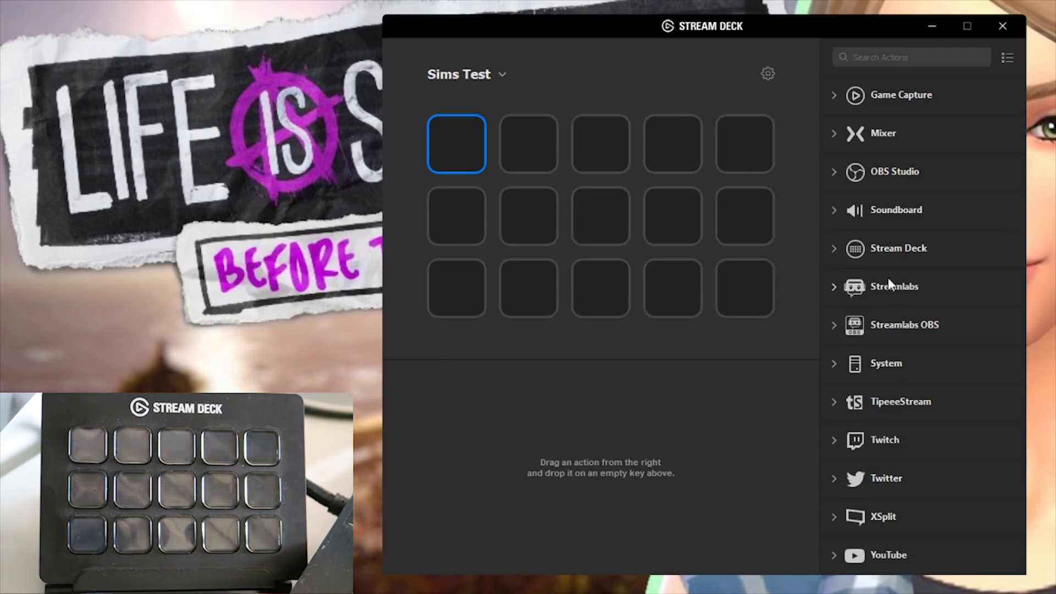
click(835, 364)
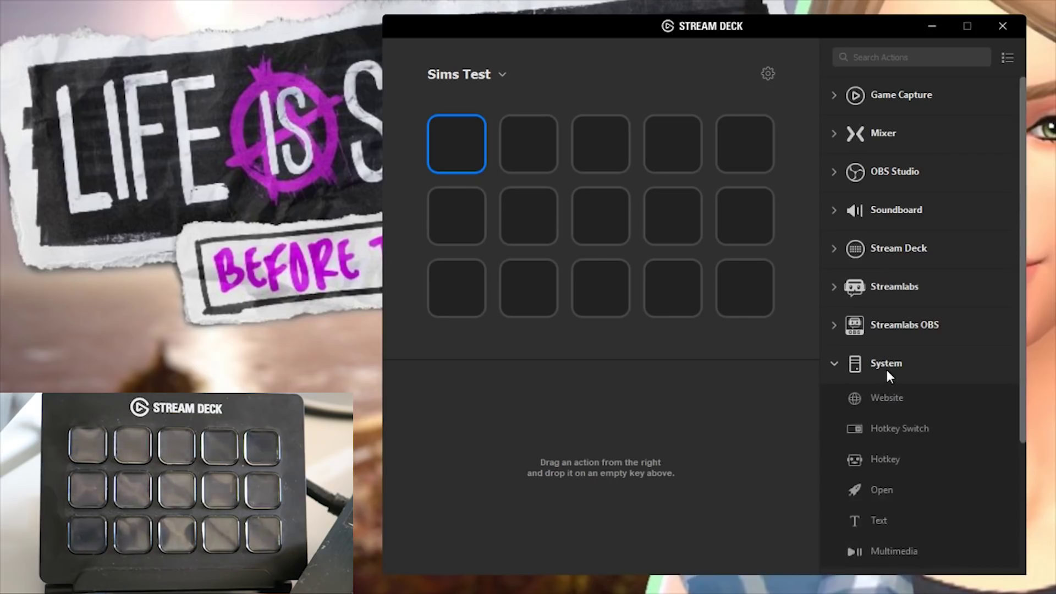
drag(886, 463, 451, 143)
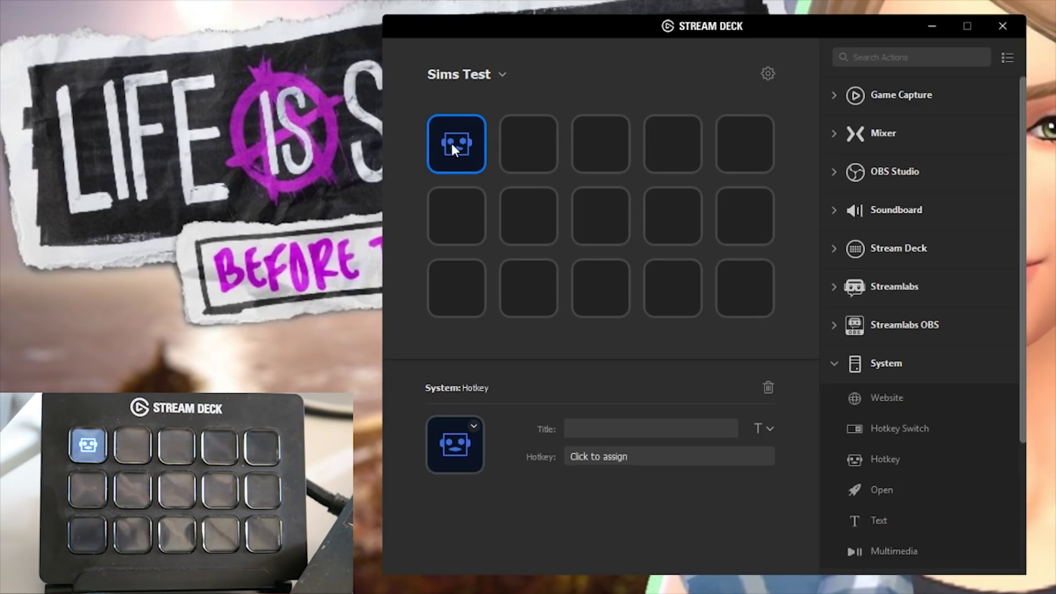
click(632, 429)
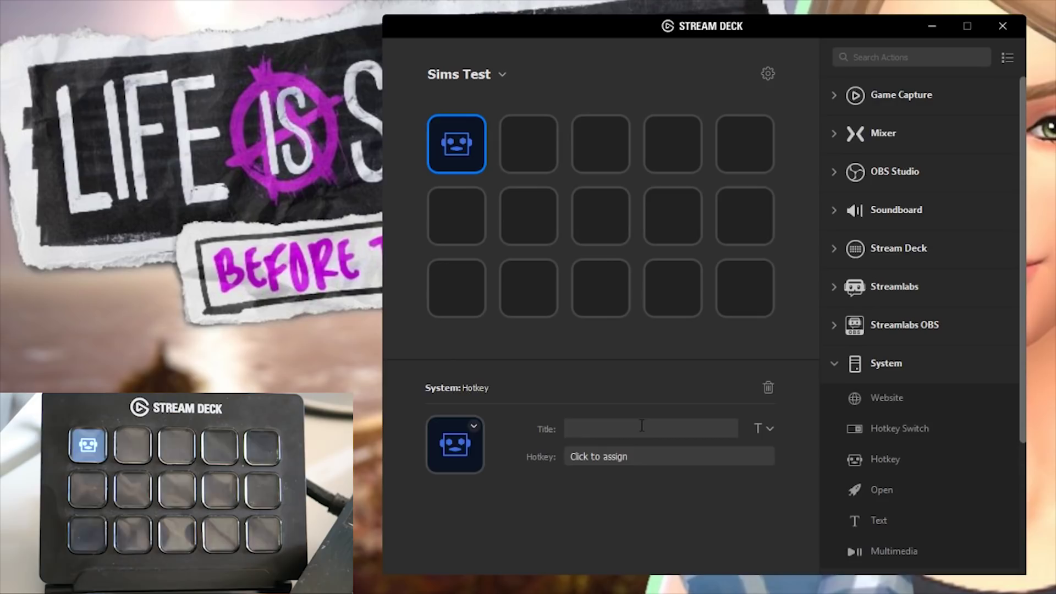
text(Cheat Bar)
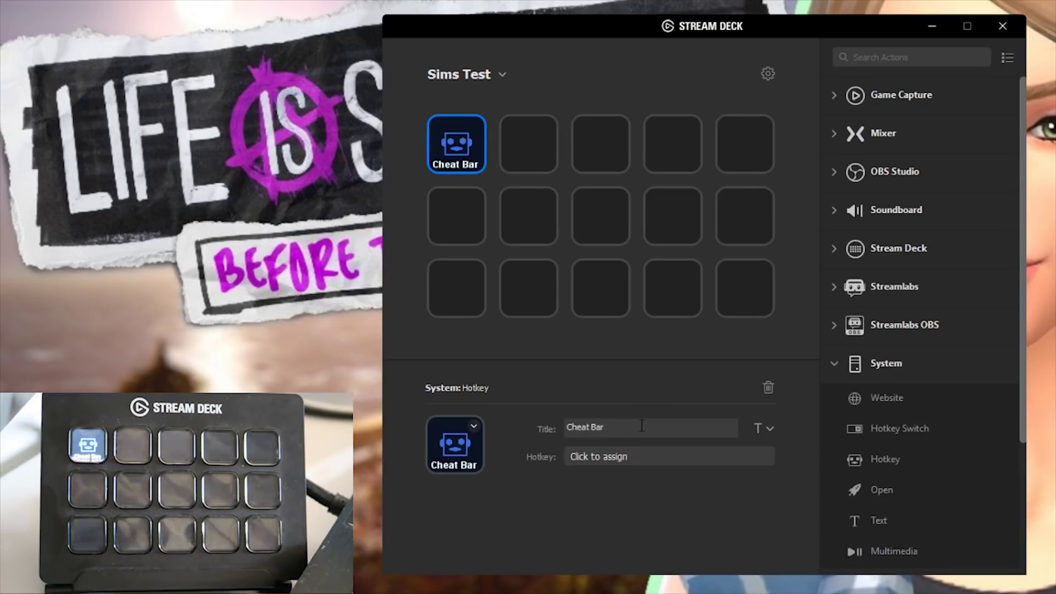
click(629, 456)
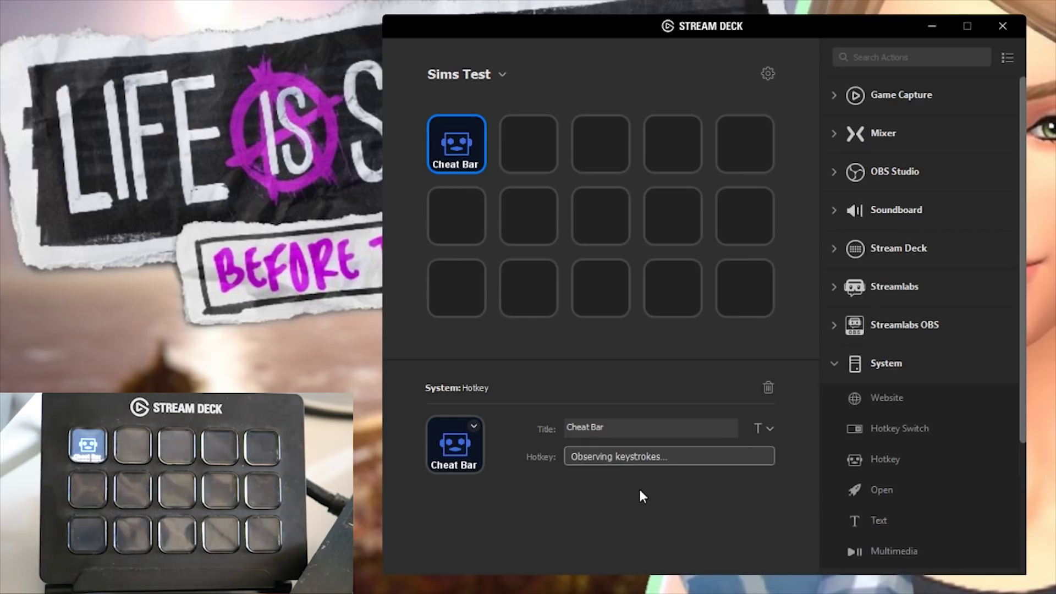
key(ctrl+shift+c)
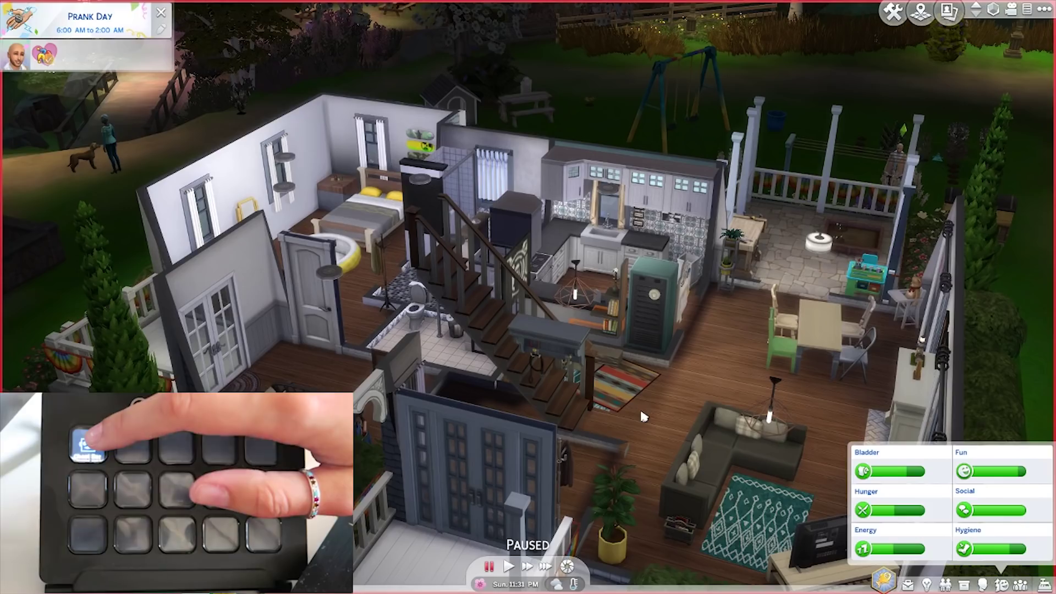
Test the Cheat Bar key by sending Ctrl+Shift+C to open the Sims cheat console.
key(ctrl+shift+c)
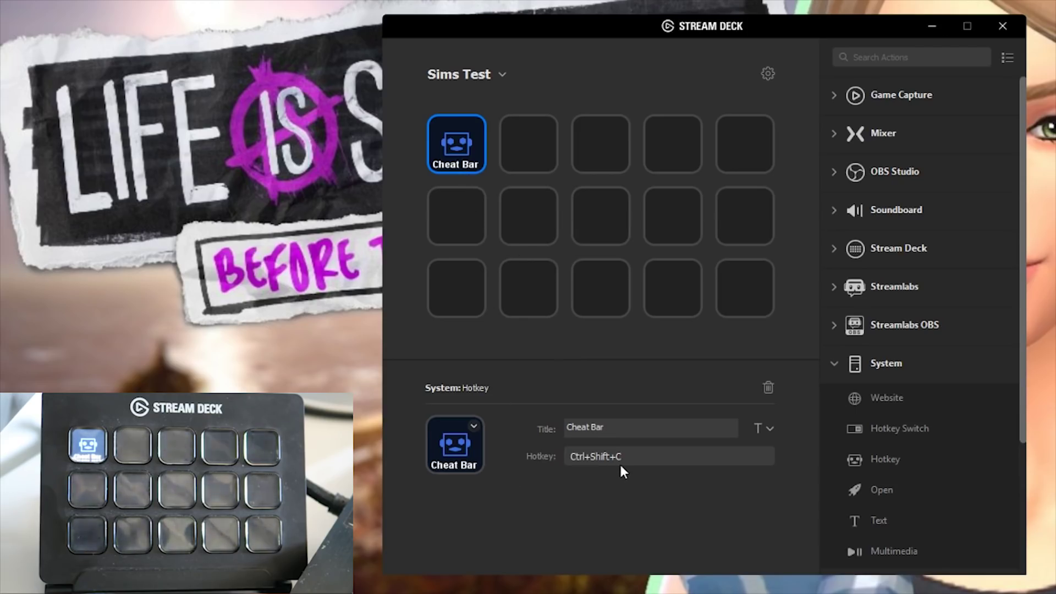
Set the Cheat Bar key's image to icon (21) from the Sims 4 Icons > Base Game folder.
click(474, 426)
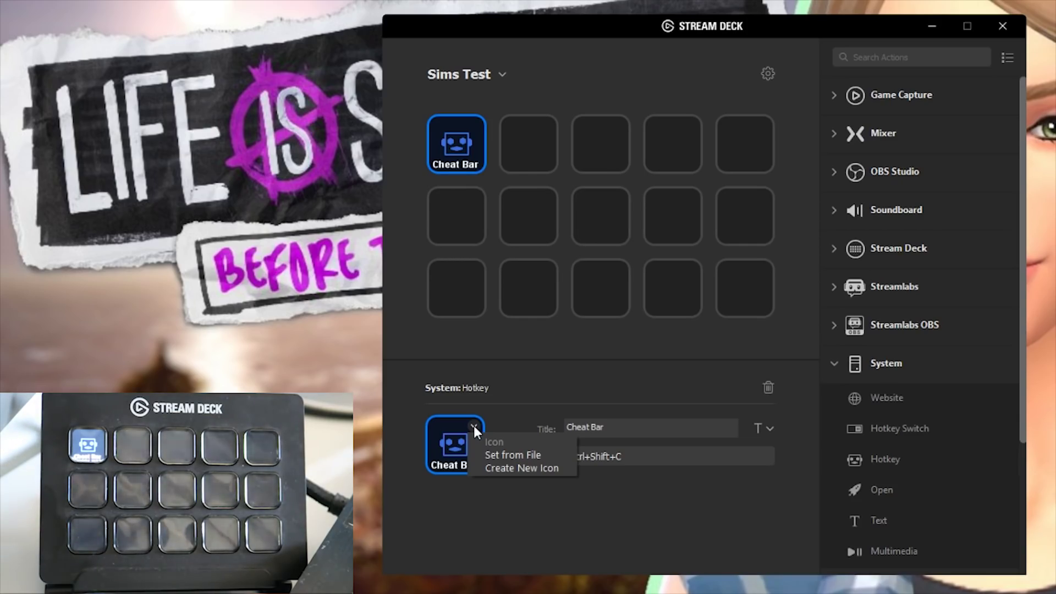
click(509, 457)
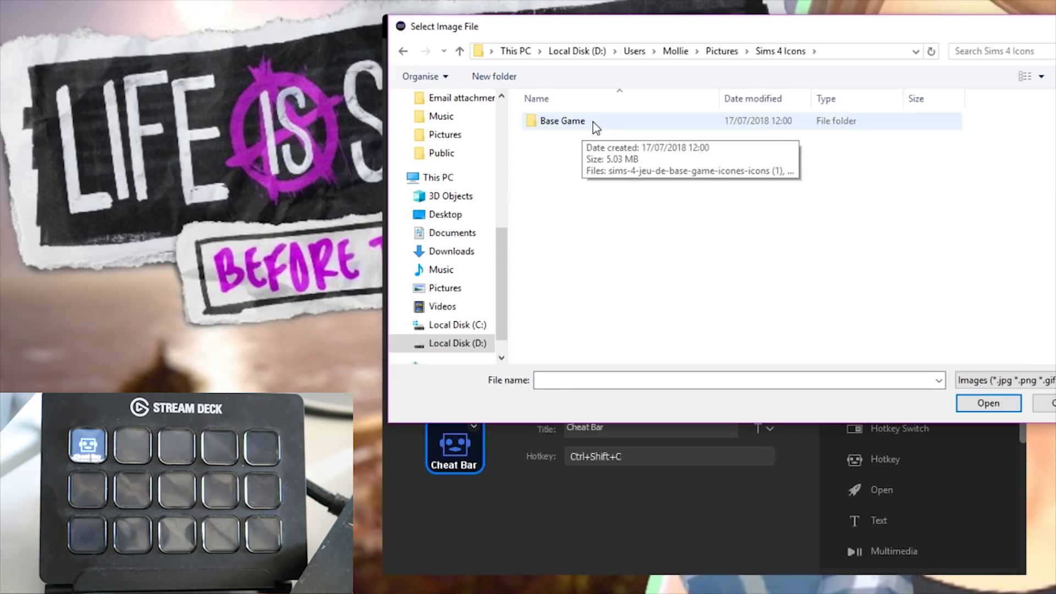
click(595, 128)
double_click(596, 127)
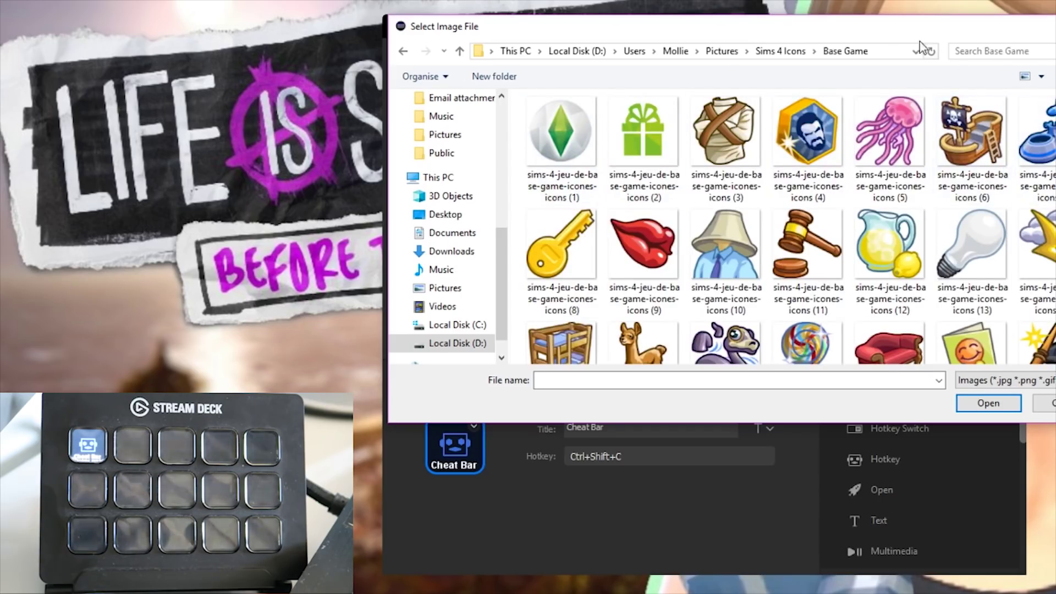
drag(909, 30, 820, 26)
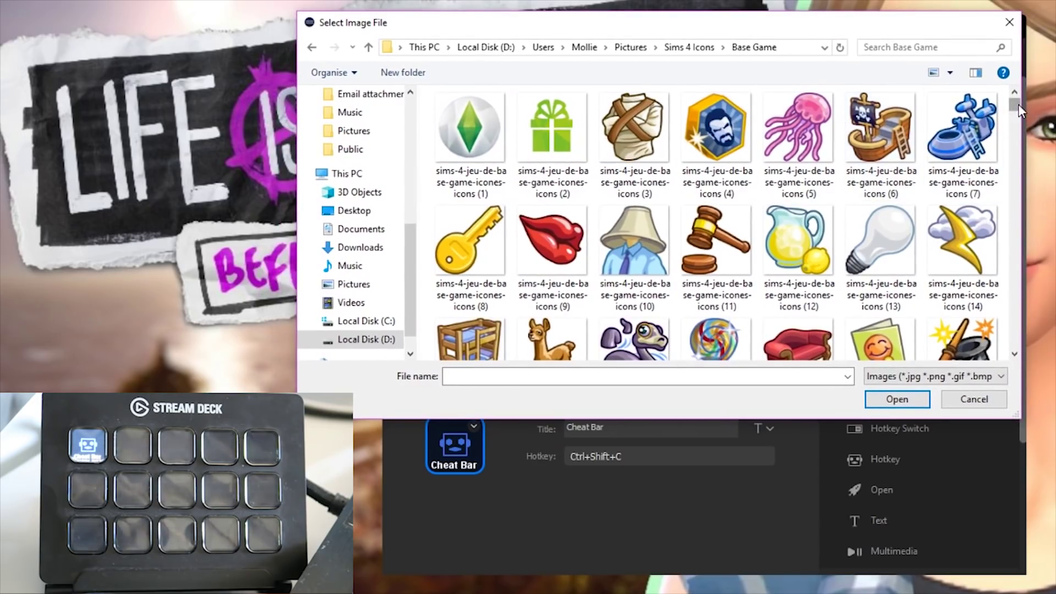
drag(1017, 104, 1019, 110)
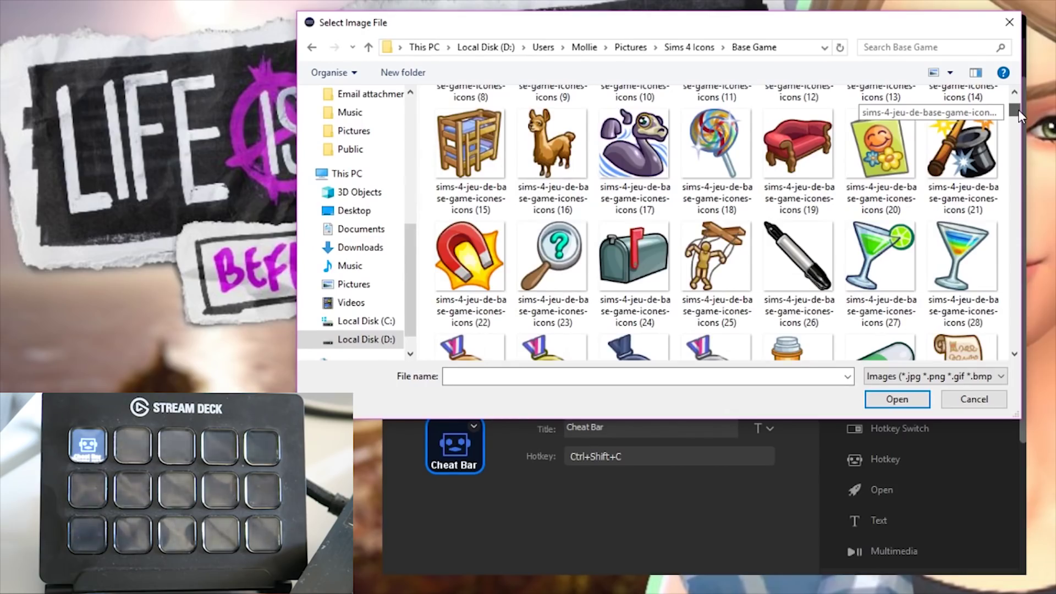
click(961, 158)
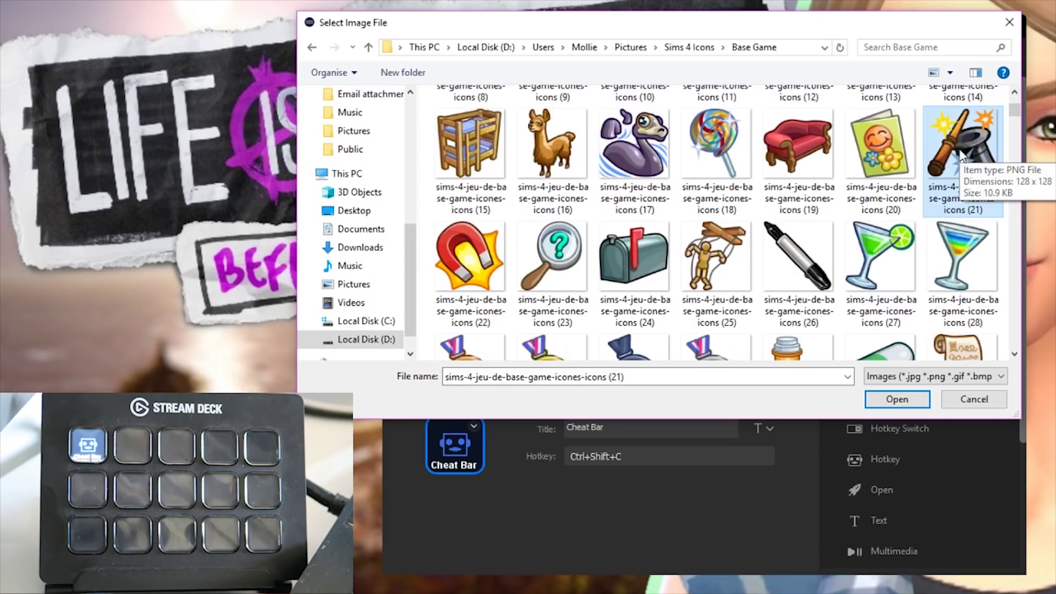
click(906, 406)
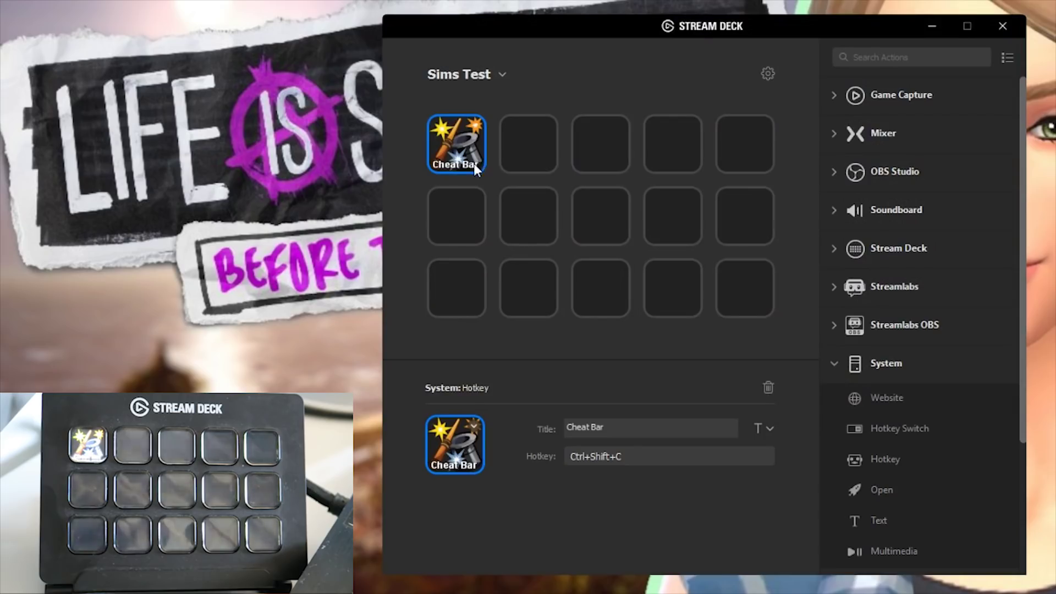
Retype the key title 'Cheat Bar' and set its font size to 7 pt.
triple_click(623, 429)
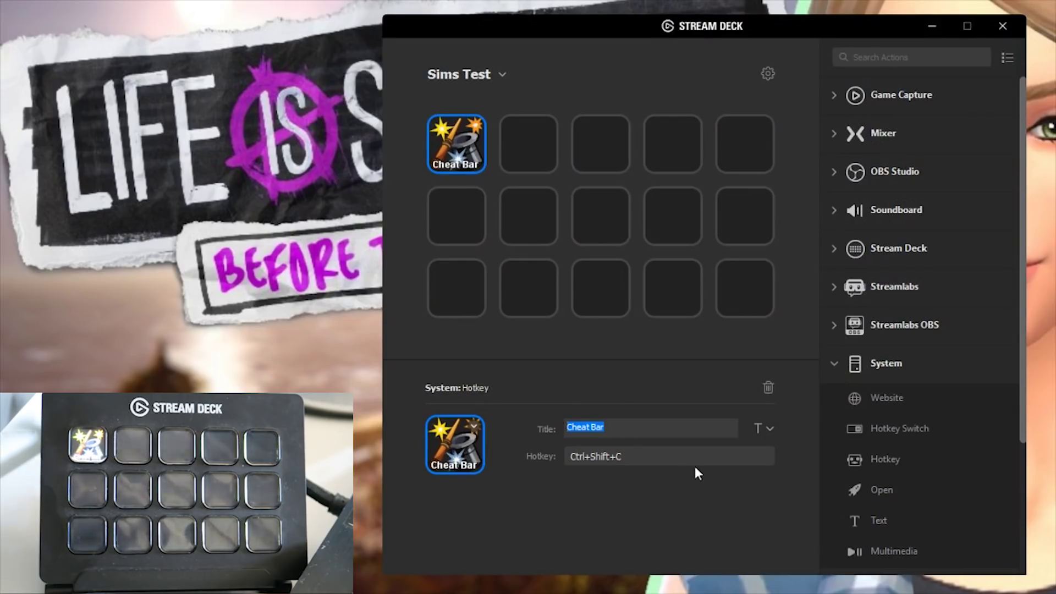
key(BackSpace)
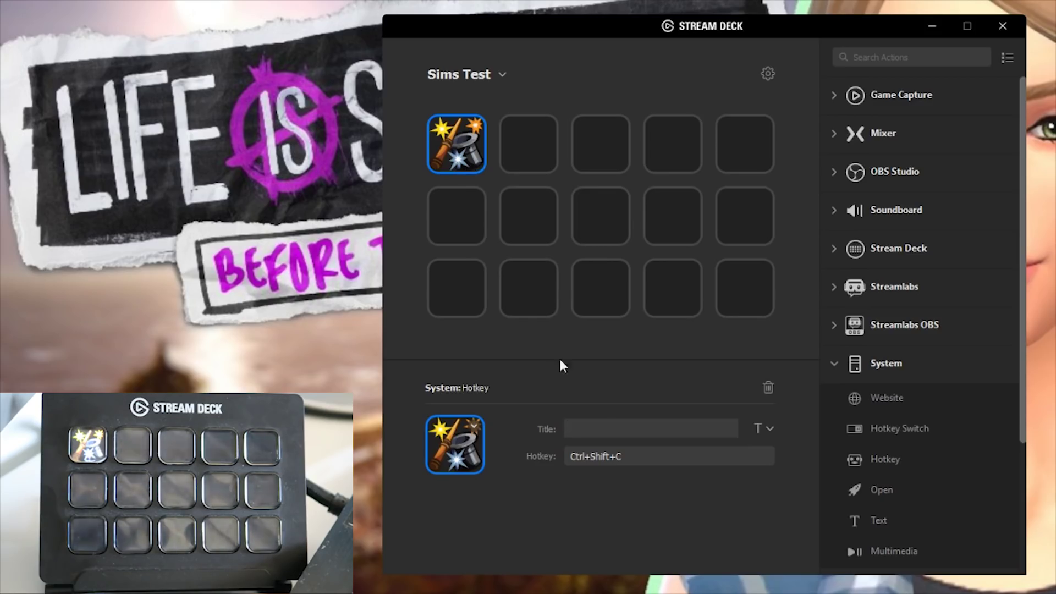
text(Ch)
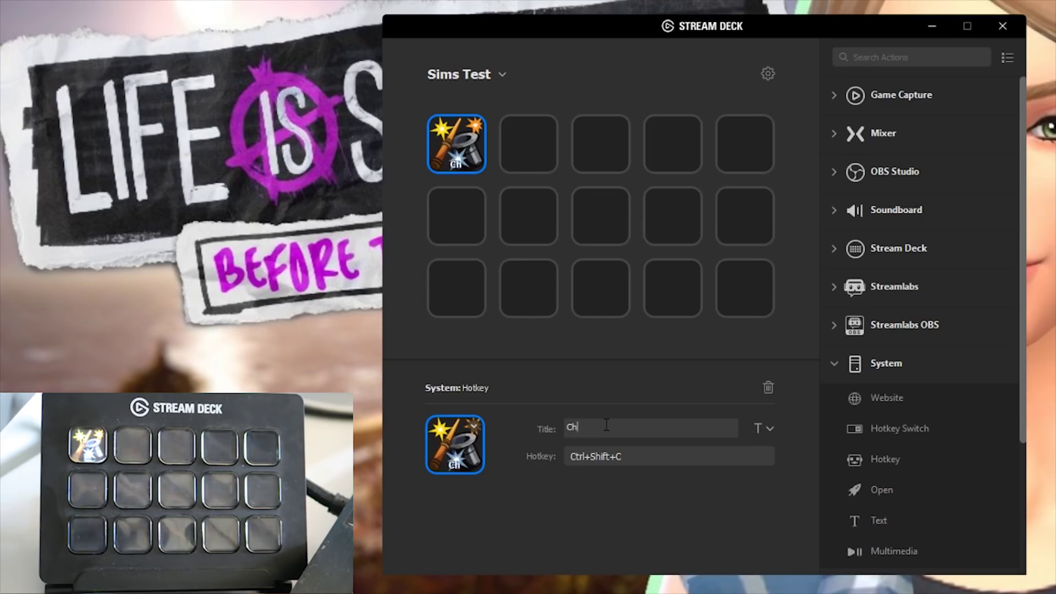
text(eat Bar)
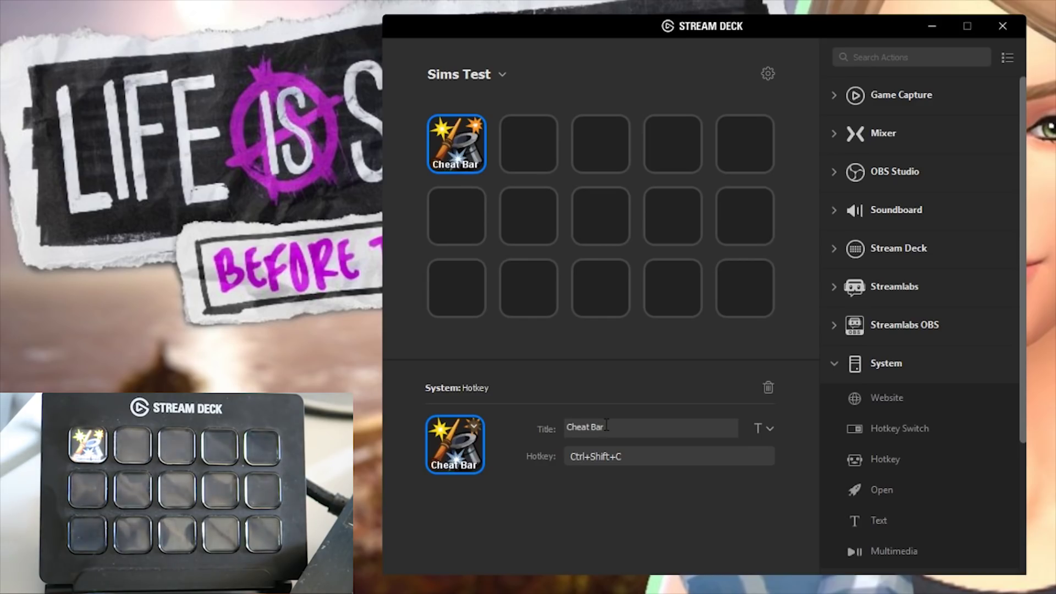
click(769, 428)
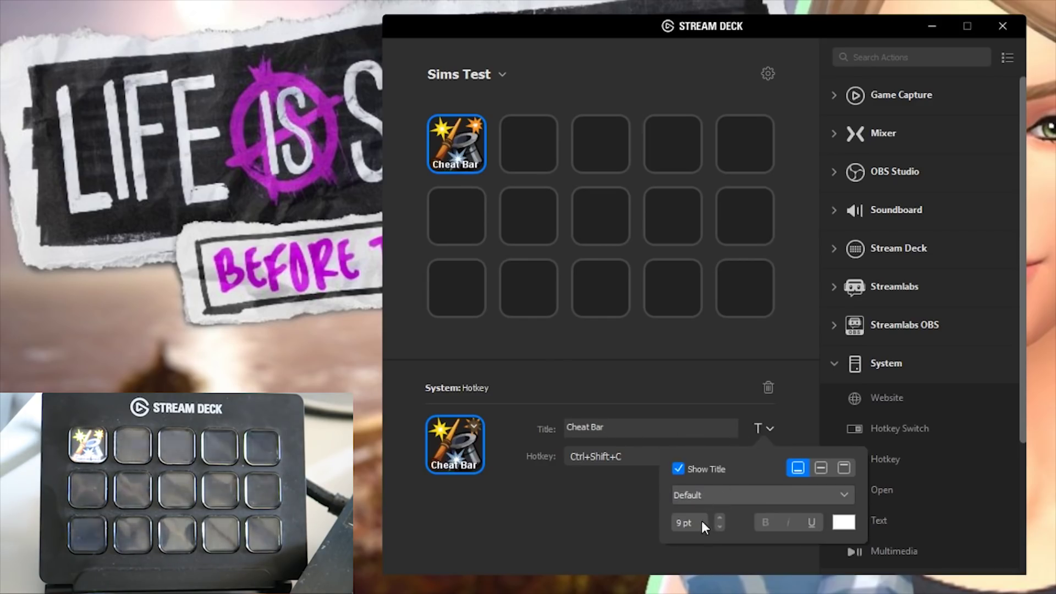
click(721, 517)
click(720, 517)
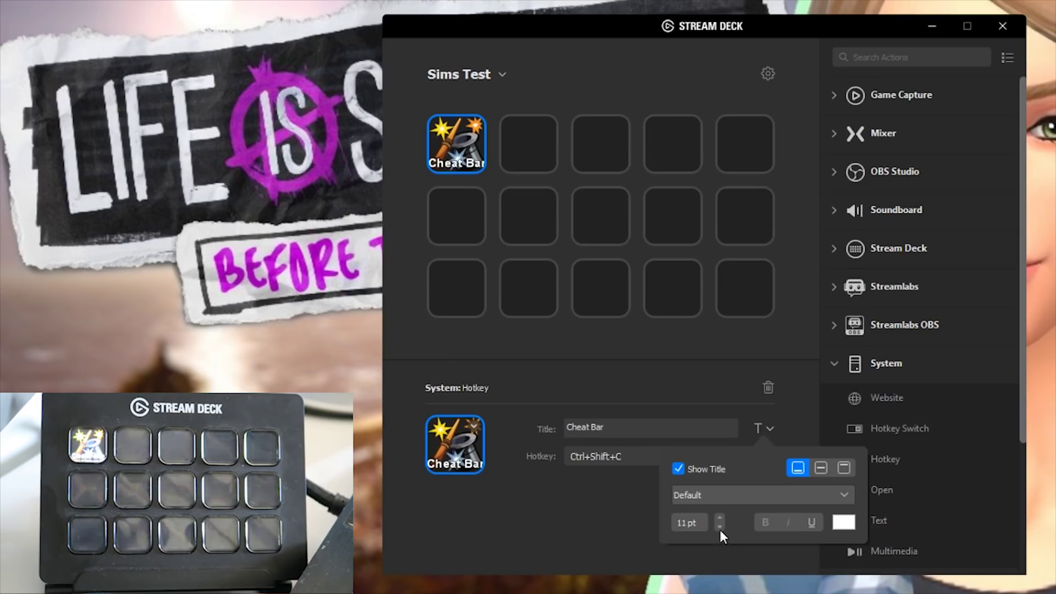
click(720, 527)
click(721, 527)
click(720, 527)
click(720, 527)
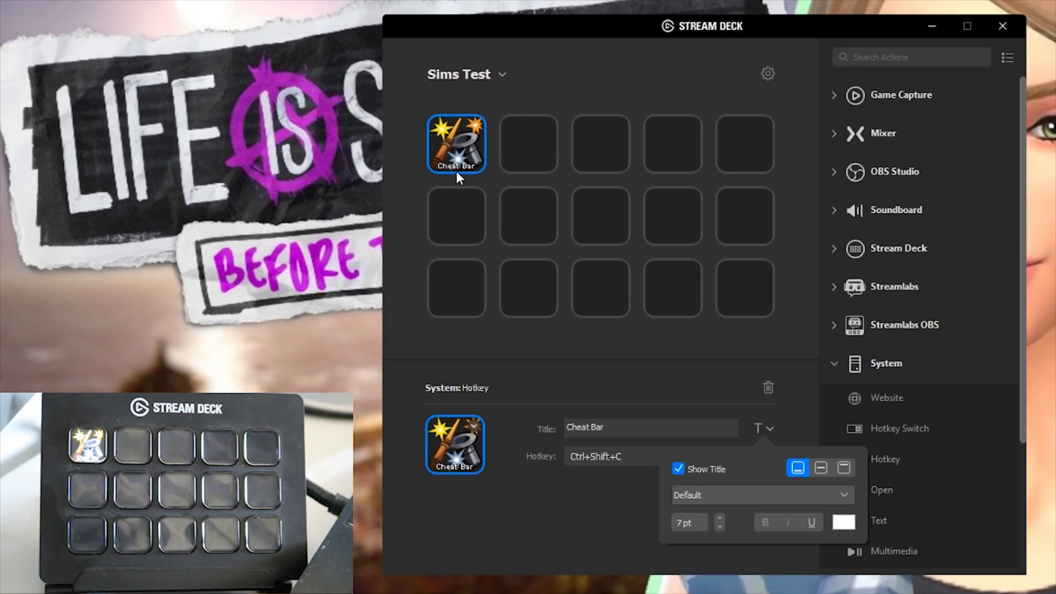
click(605, 526)
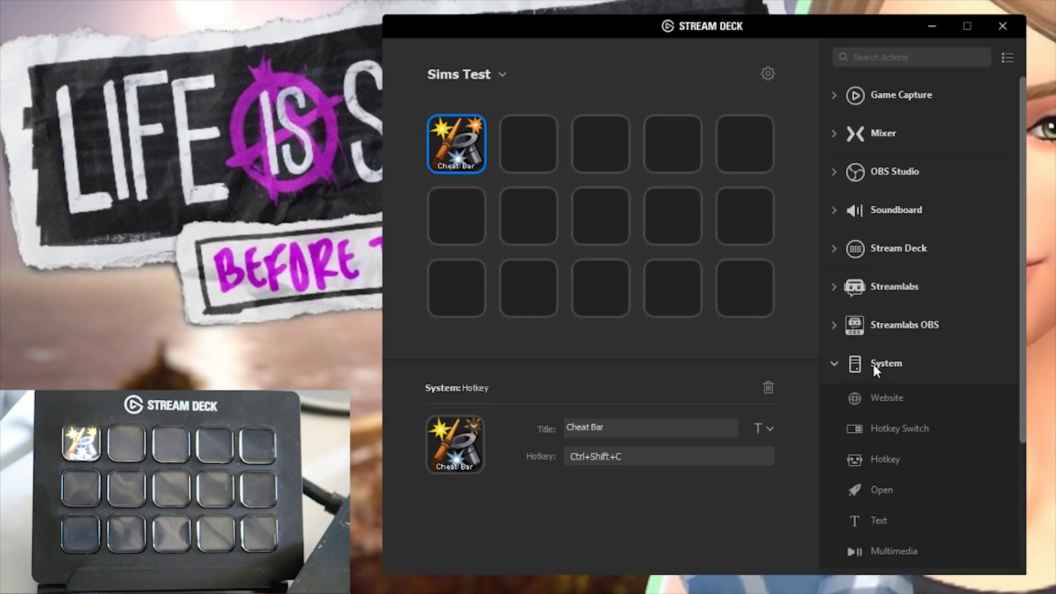
Add a Text action on the second key titled 'Testing Cheats' typing 'testingcheats on' followed by Enter.
drag(1020, 365, 1032, 408)
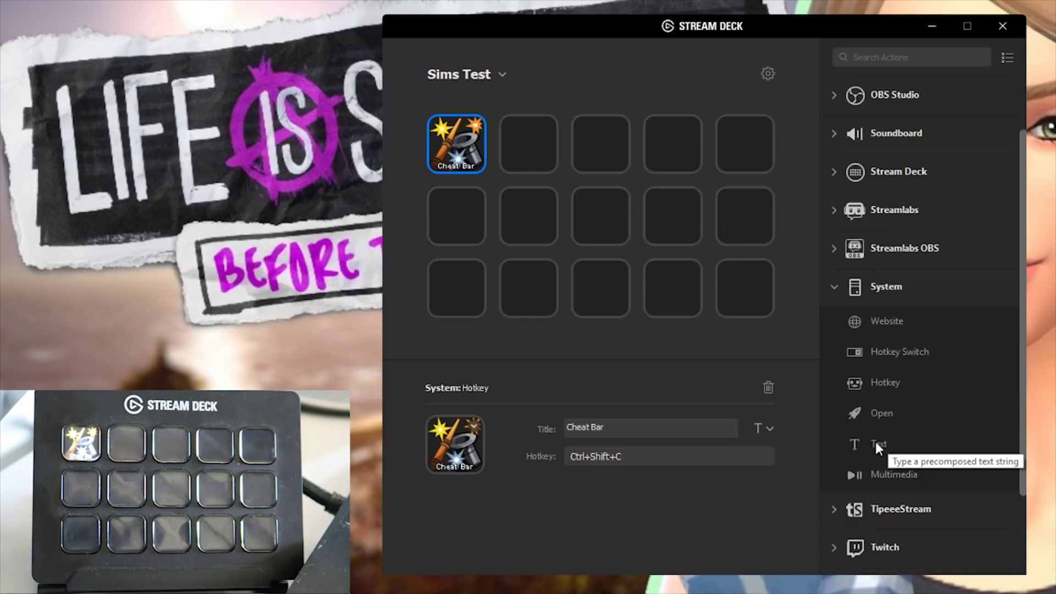
drag(882, 448, 530, 154)
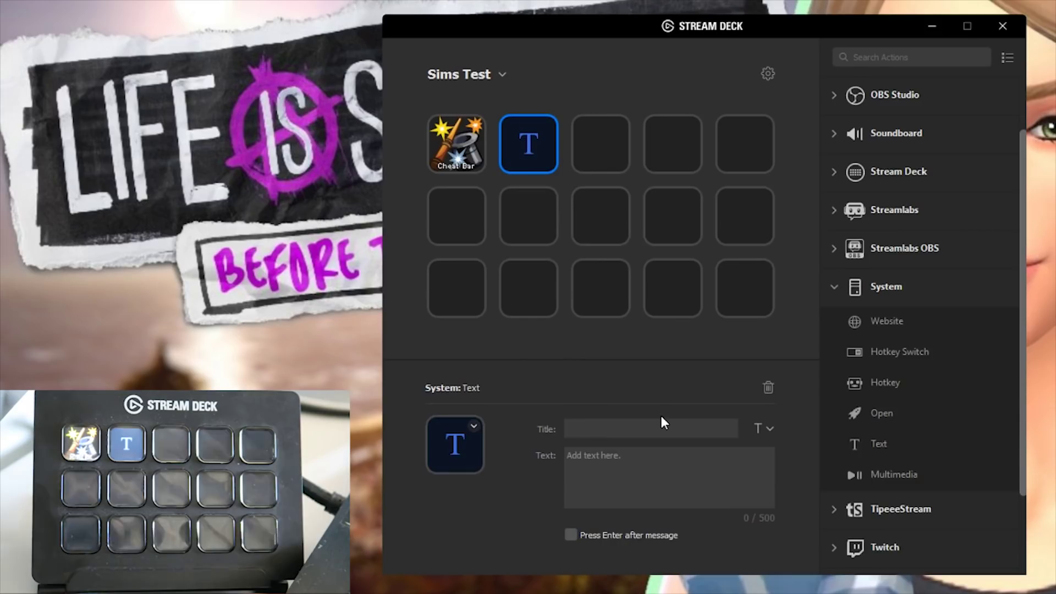
text(Testin)
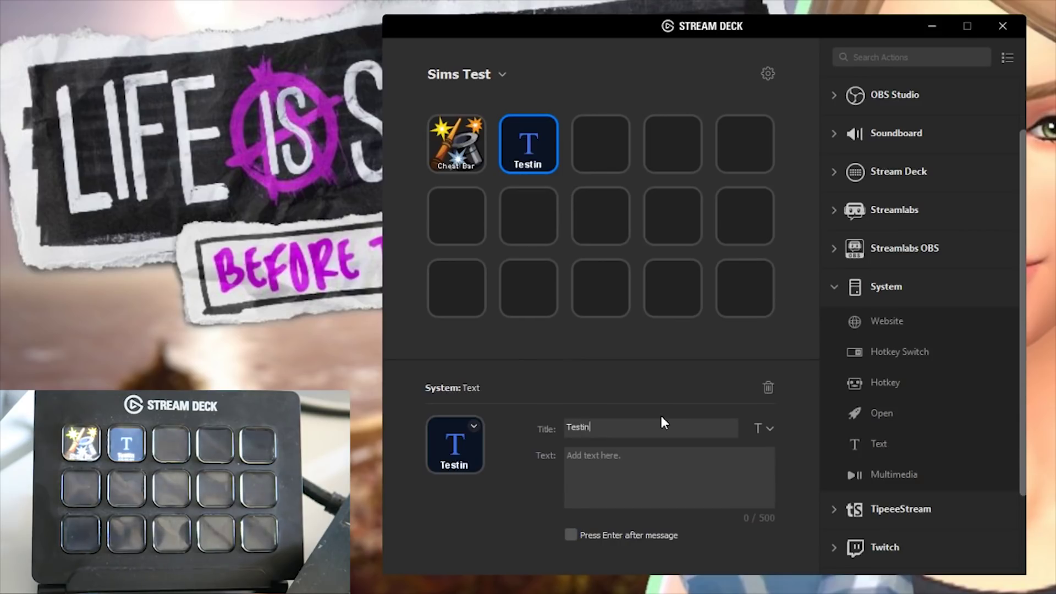
text(g Cheats)
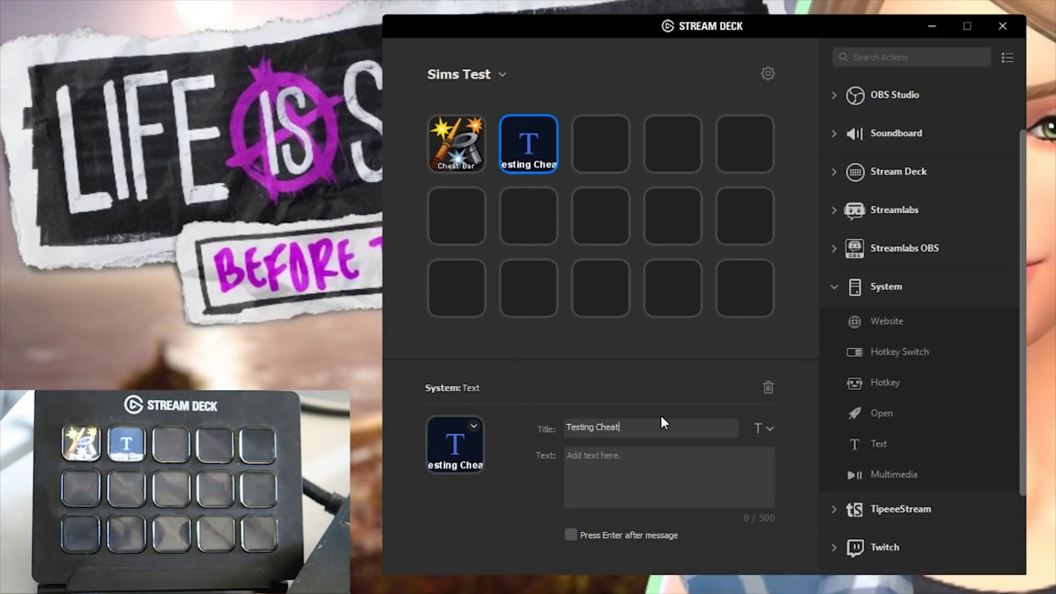
click(618, 474)
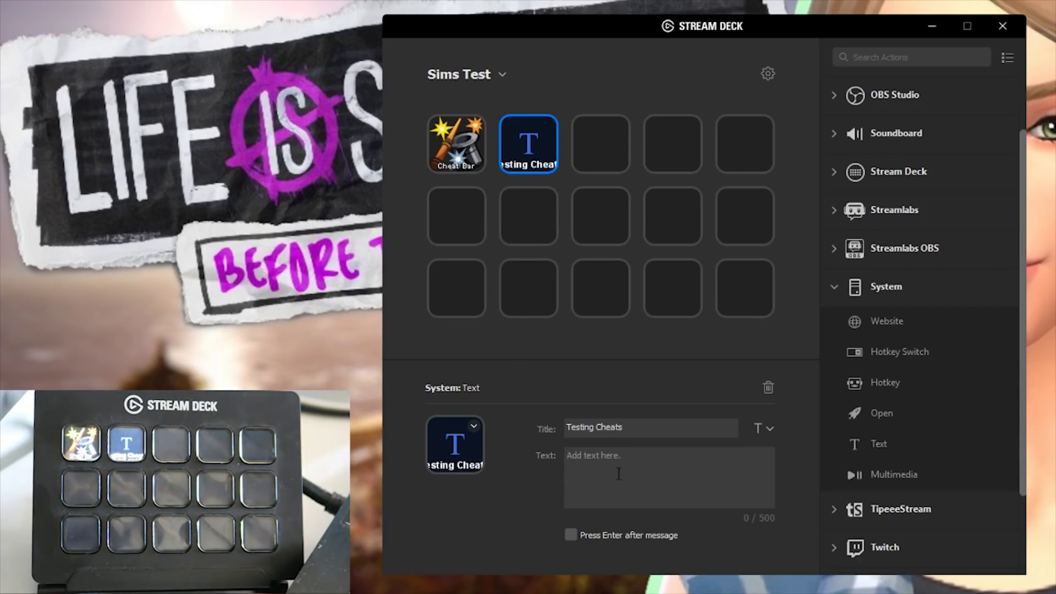
text(test)
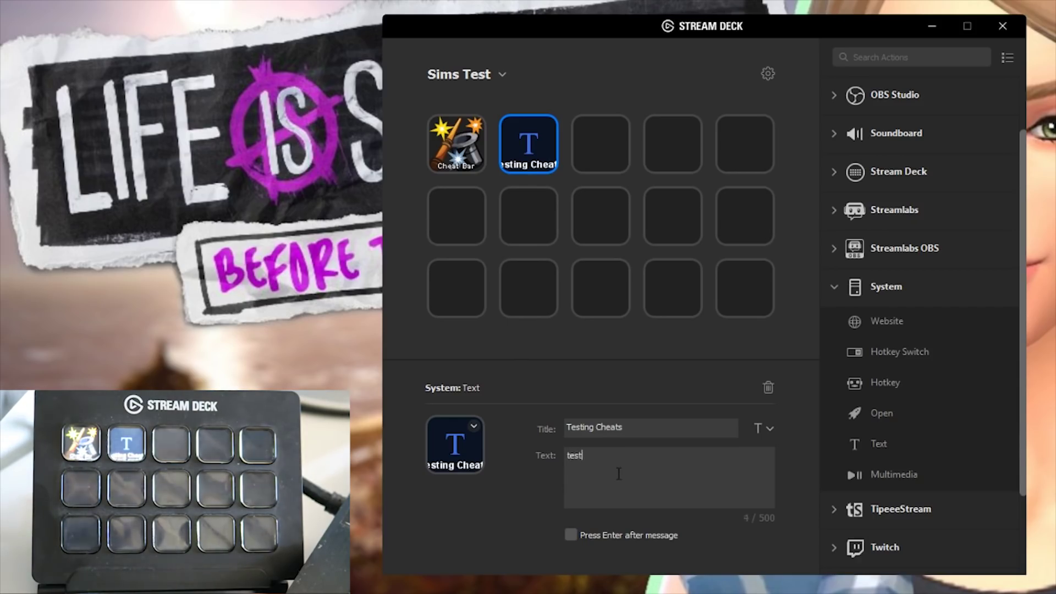
text(ingcheats on)
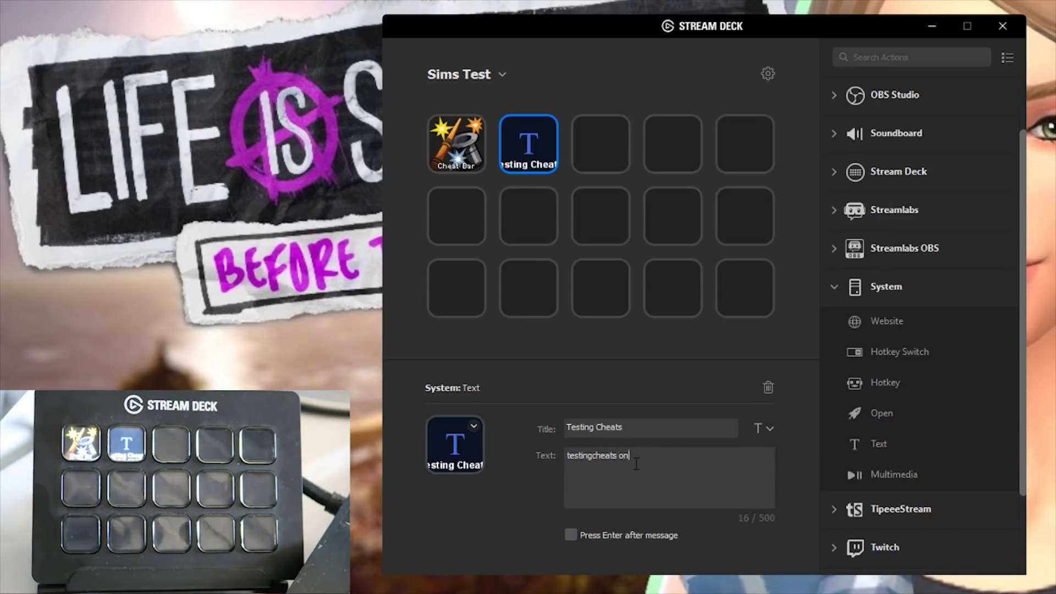
click(569, 534)
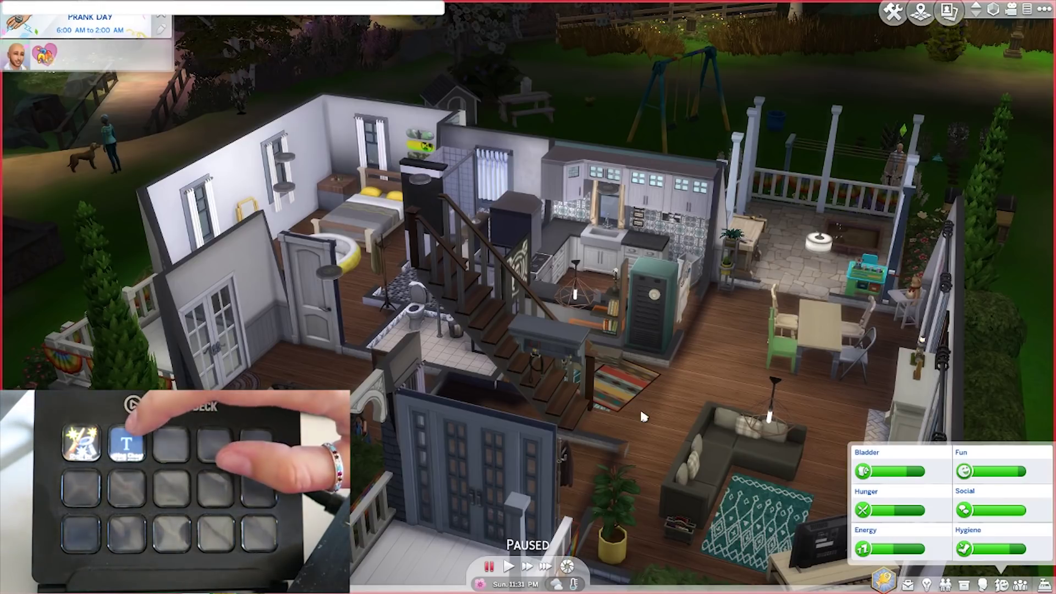
Enter 'testingcheats true' in the game's cheat console to enable cheats.
text(testingcheats true)
key(Return)
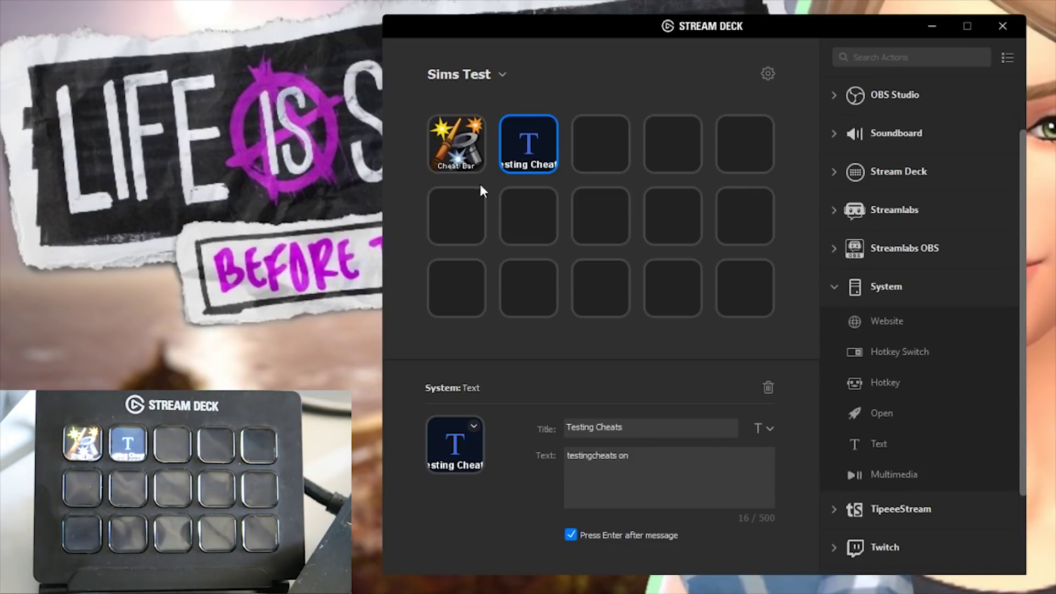
Add a Text action on the third key titled 'Money' that types 'motherlode'.
drag(883, 443, 600, 142)
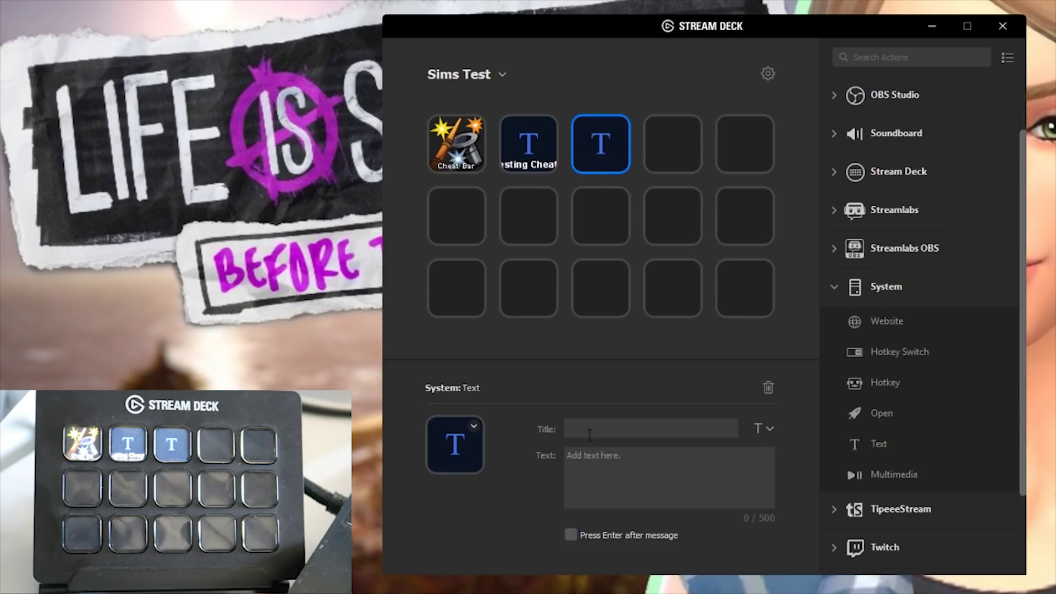
text(Money)
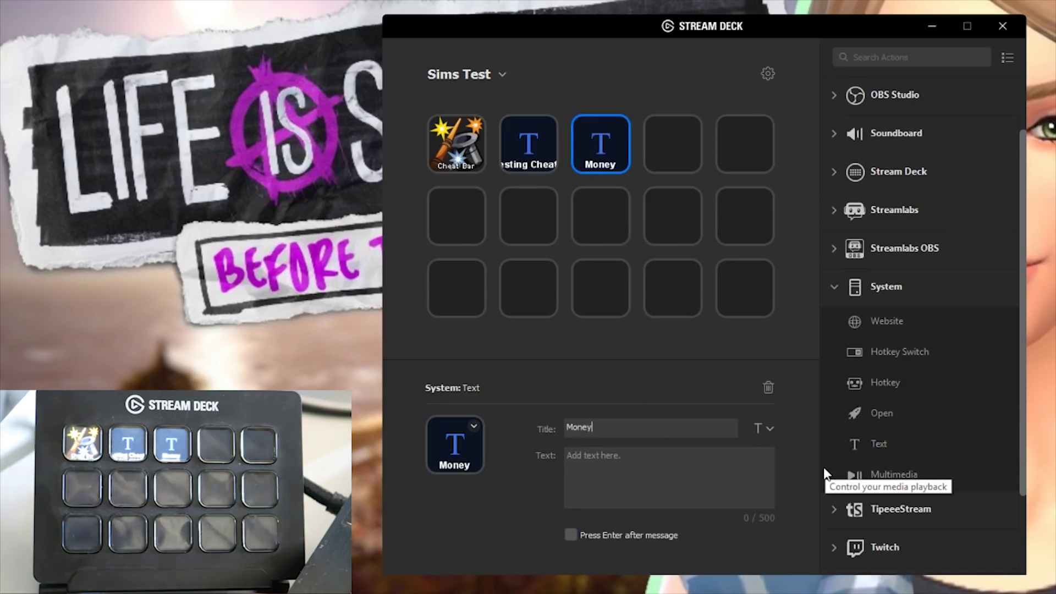
click(672, 488)
text(mo)
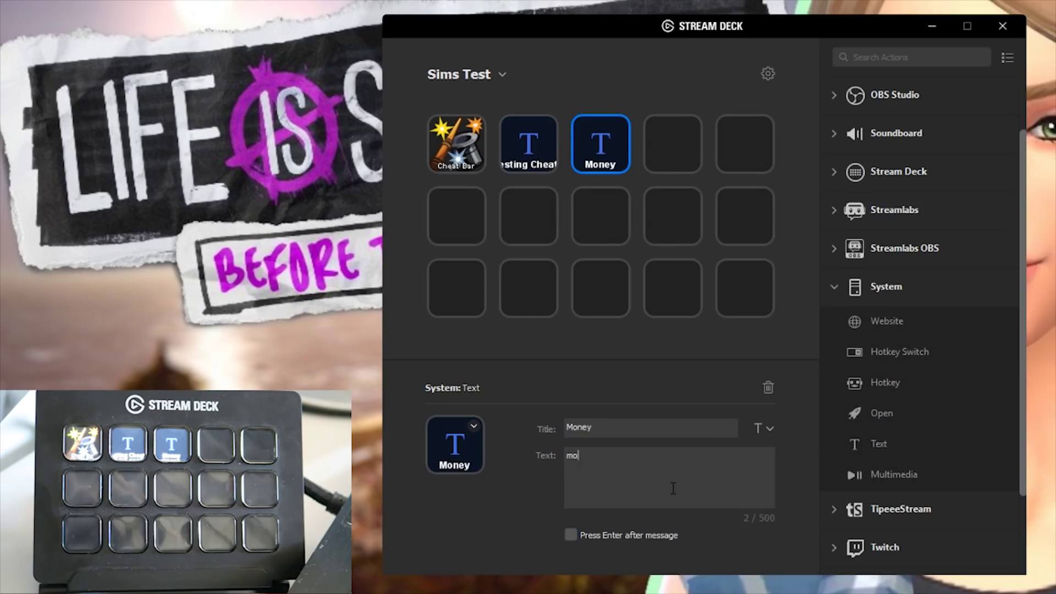
text(therlode)
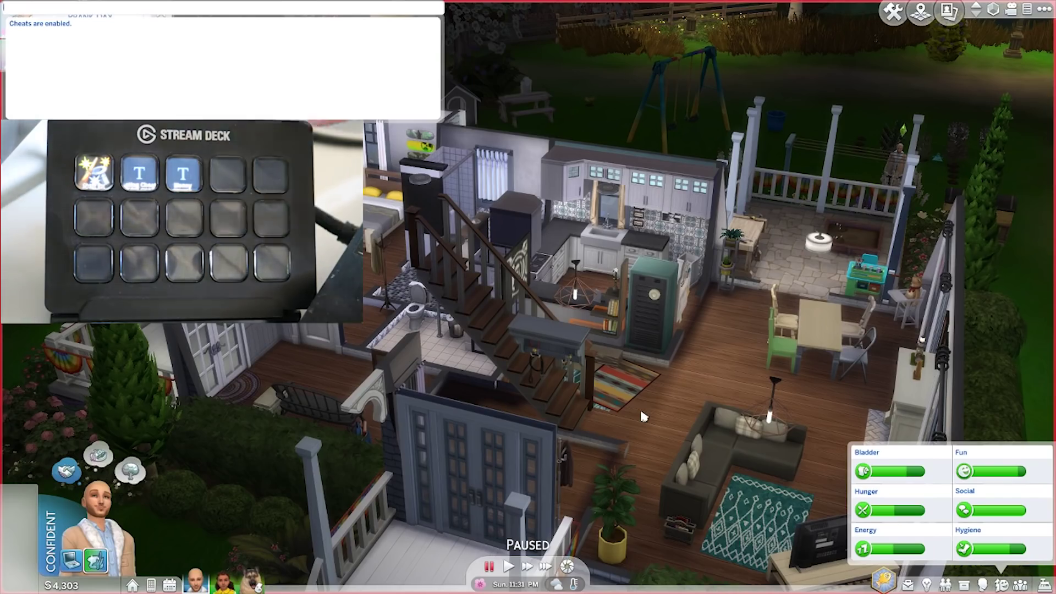
Enter the motherlode cheat ten times, adding §50,000 each time, to push funds past §1,000,000.
text(motherlode)
key(Return)
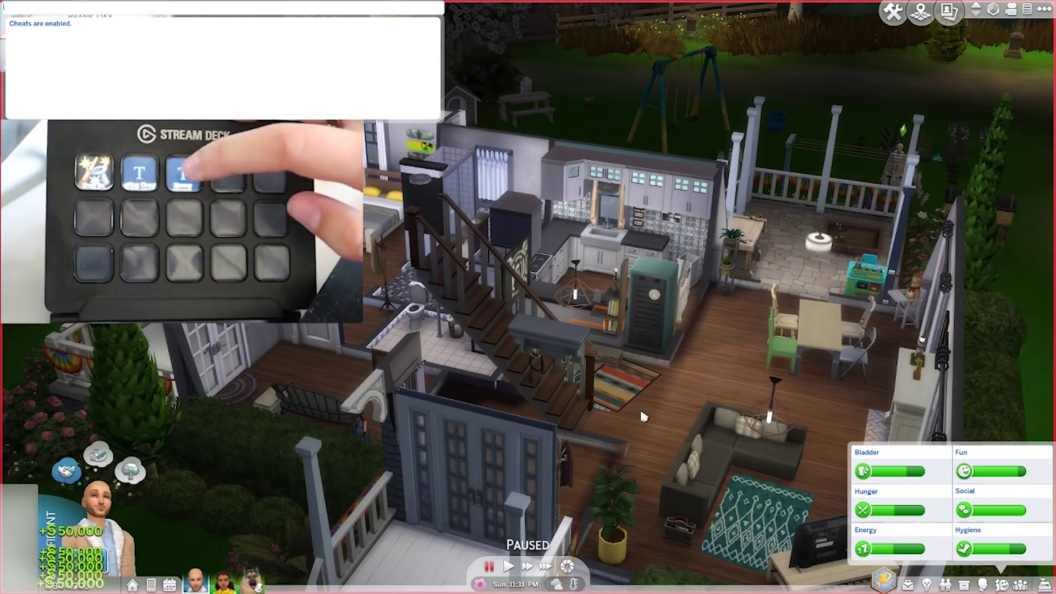
text(motherlode)
key(Return)
text(motherlode)
key(Return)
text(motherlode)
key(Return)
text(motherlode)
key(Return)
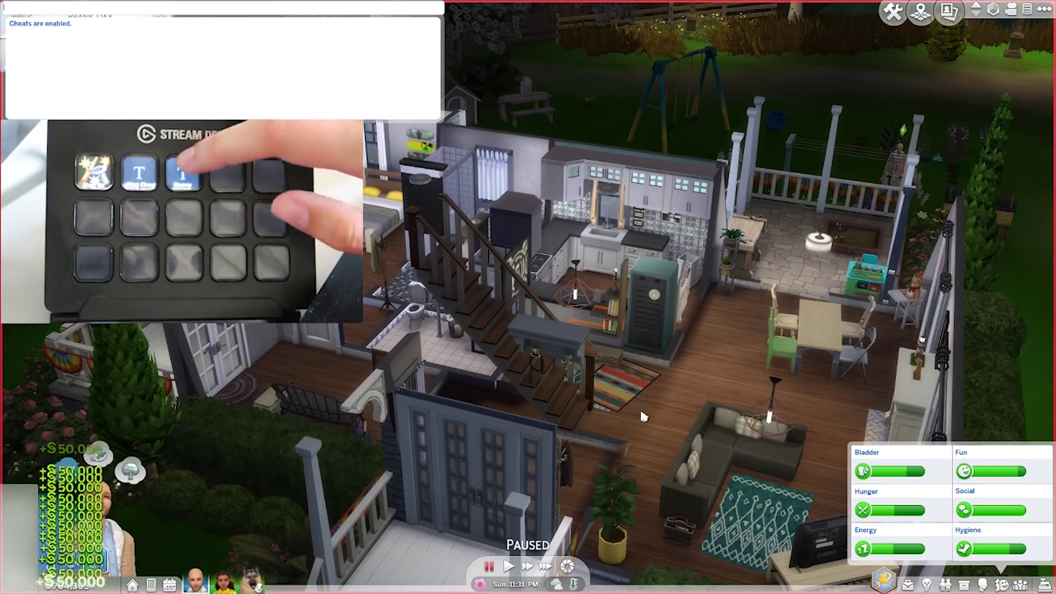
text(motherlode)
key(Return)
text(motherlode)
key(Return)
text(motherlode)
key(Return)
text(motherlode)
key(Return)
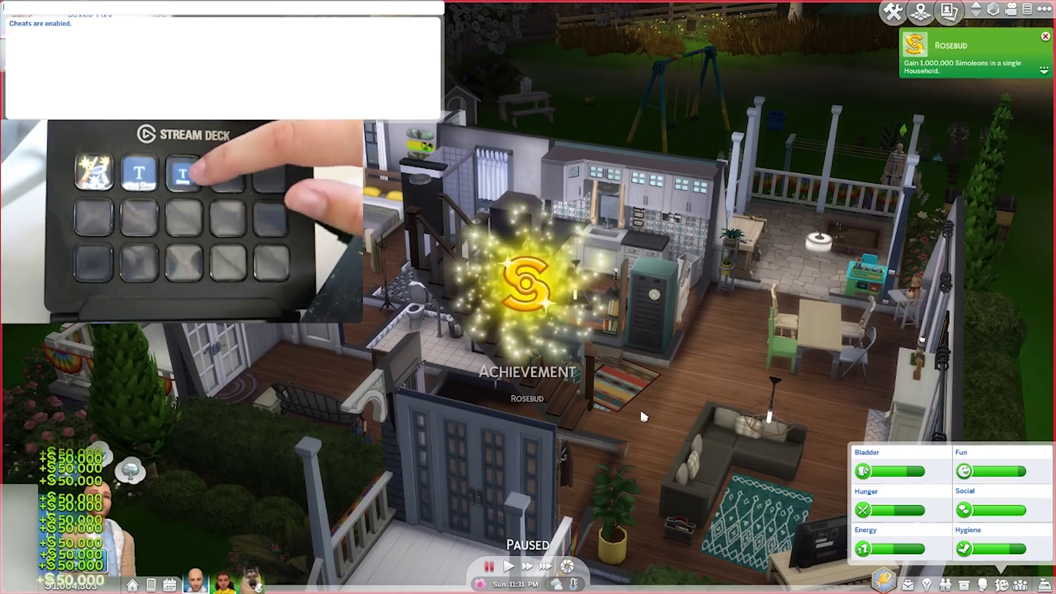
text(motherlode)
key(Return)
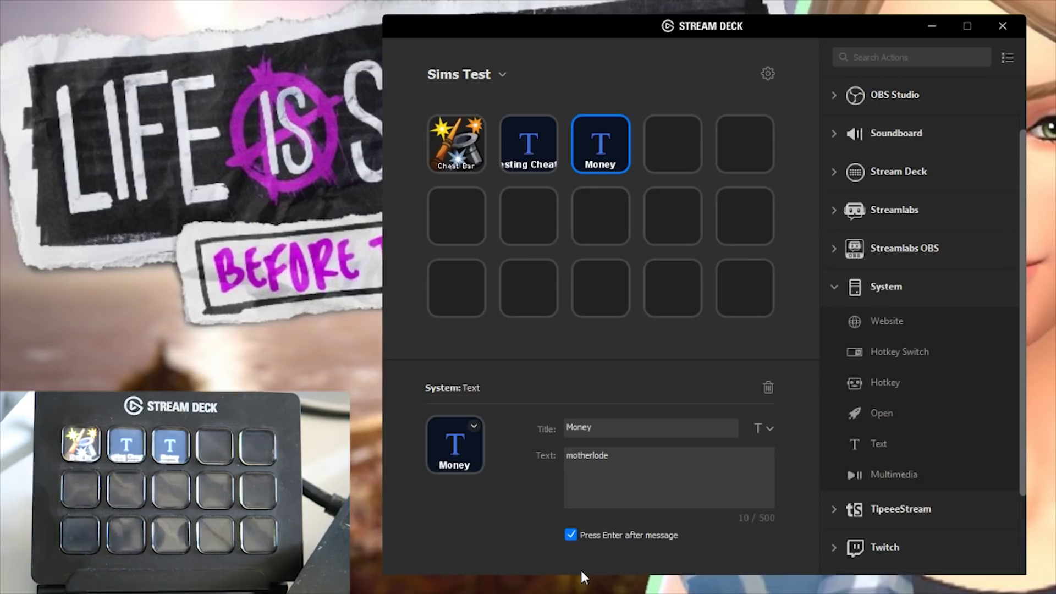
Switch the active Stream Deck profile from Sims Test to Sims.
click(499, 74)
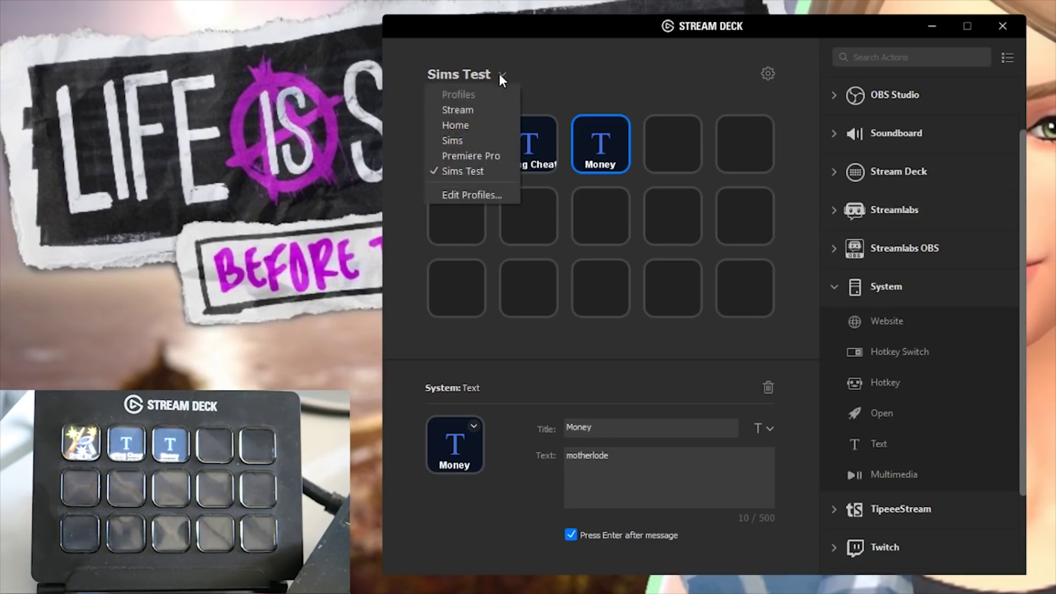
click(471, 140)
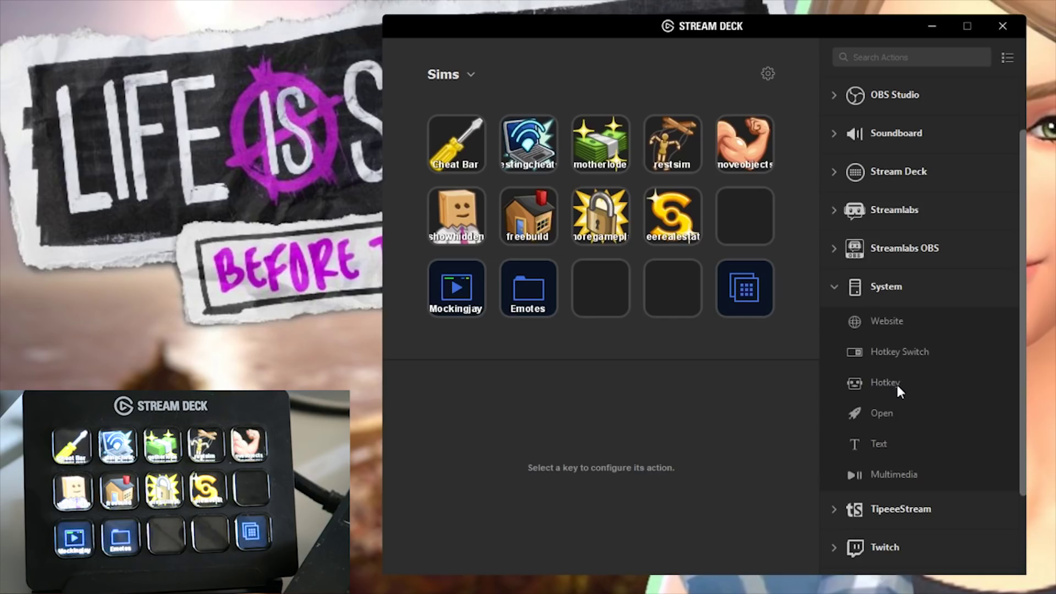
Add a Hotkey key titled 'Up Floor' that sends Page Up.
drag(895, 381, 606, 286)
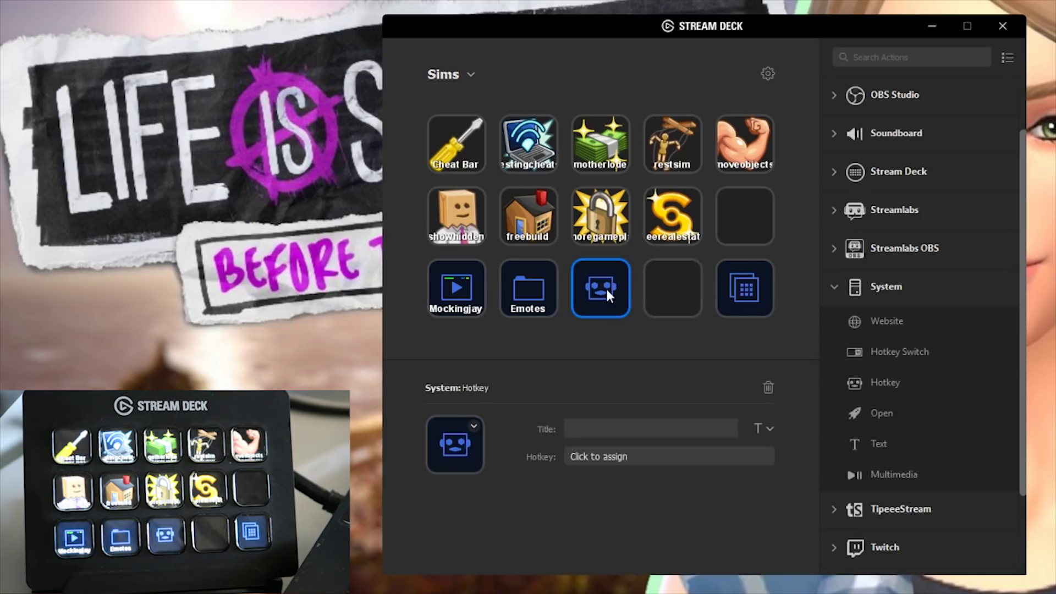
click(598, 428)
text(Up Floor)
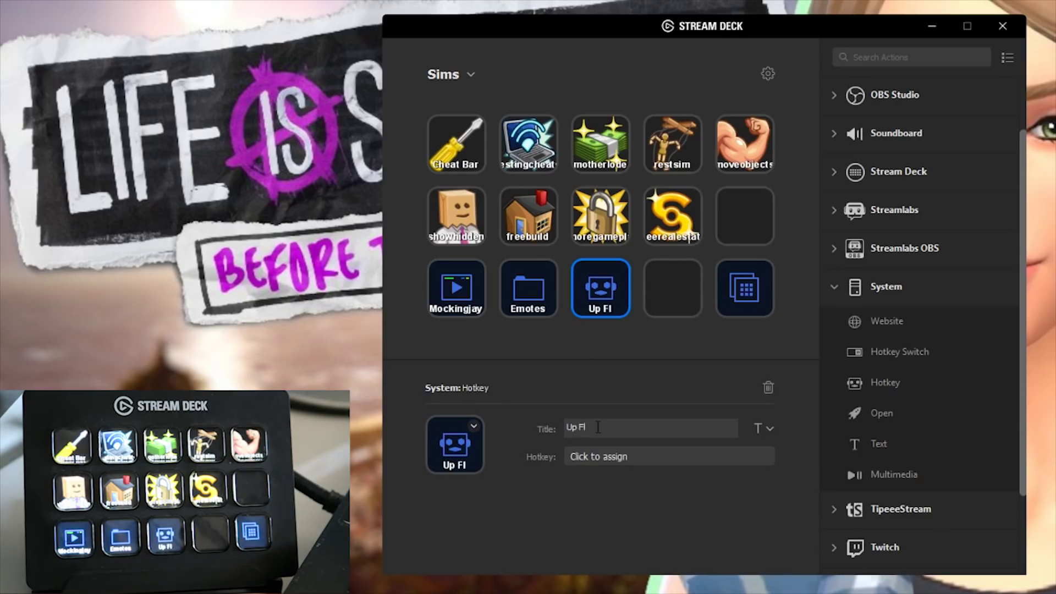
click(613, 458)
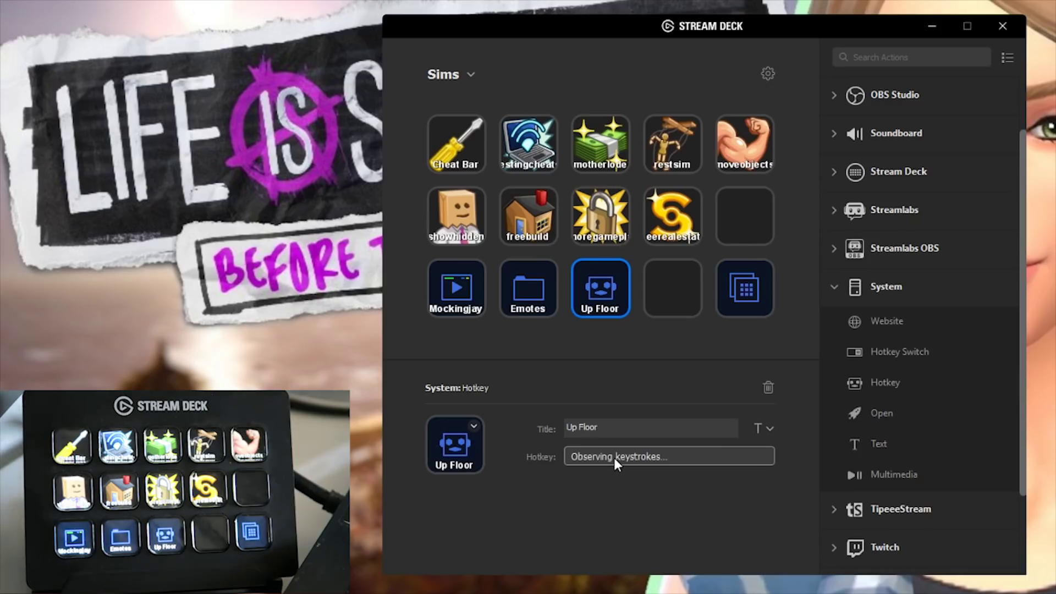
key(Page_Up)
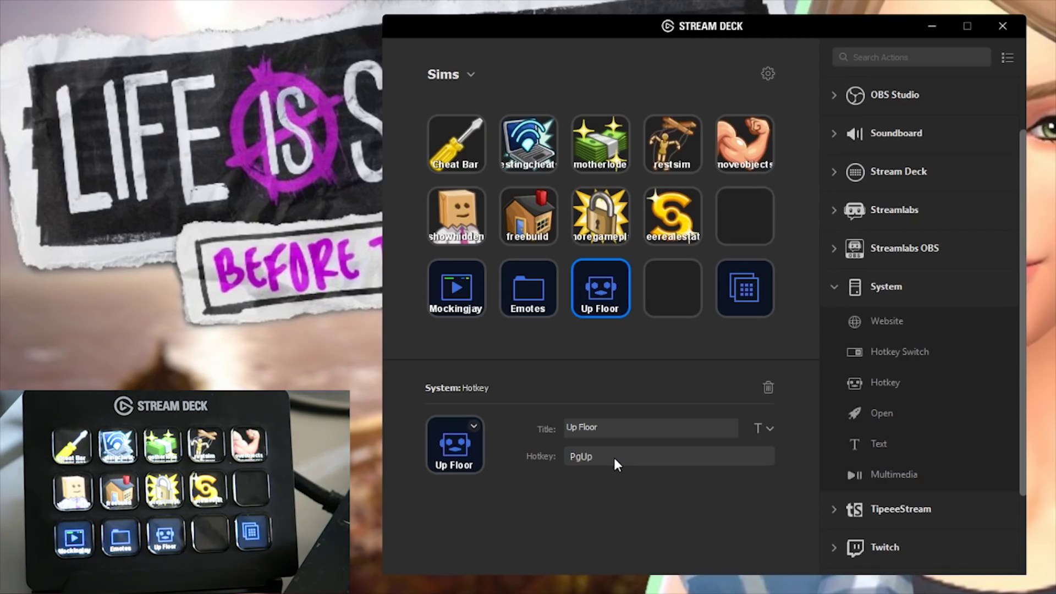
Add a Hotkey key titled 'down floor' beside Up Floor that sends Page Down.
mouse_move(883, 443)
mouse_down()
mouse_move(687, 322)
mouse_move(670, 296)
mouse_move(800, 473)
mouse_move(902, 440)
mouse_up()
drag(884, 381, 660, 297)
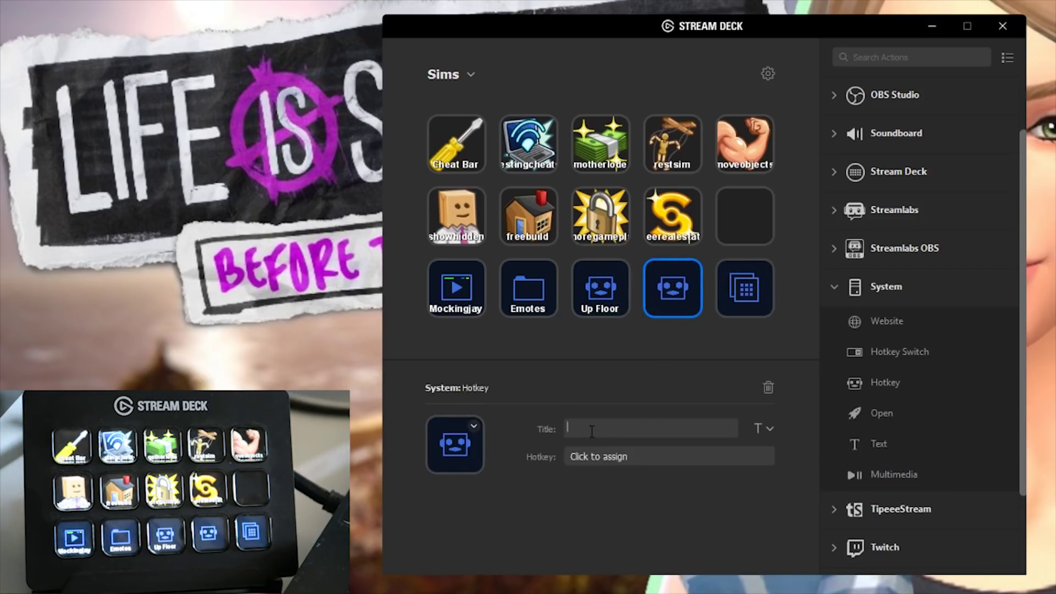
text(down floor)
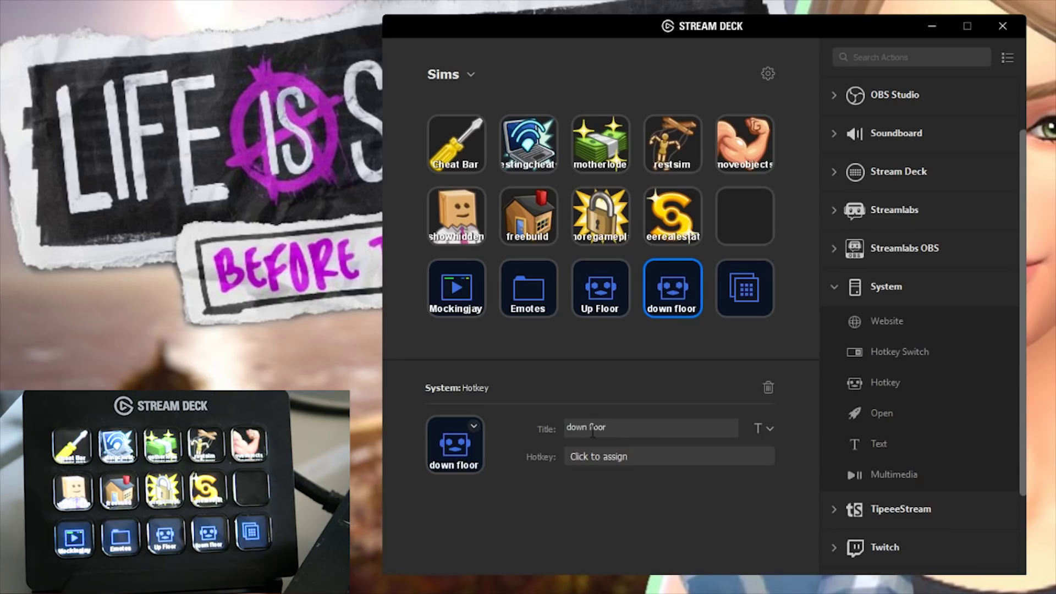
click(612, 456)
key(Page_Down)
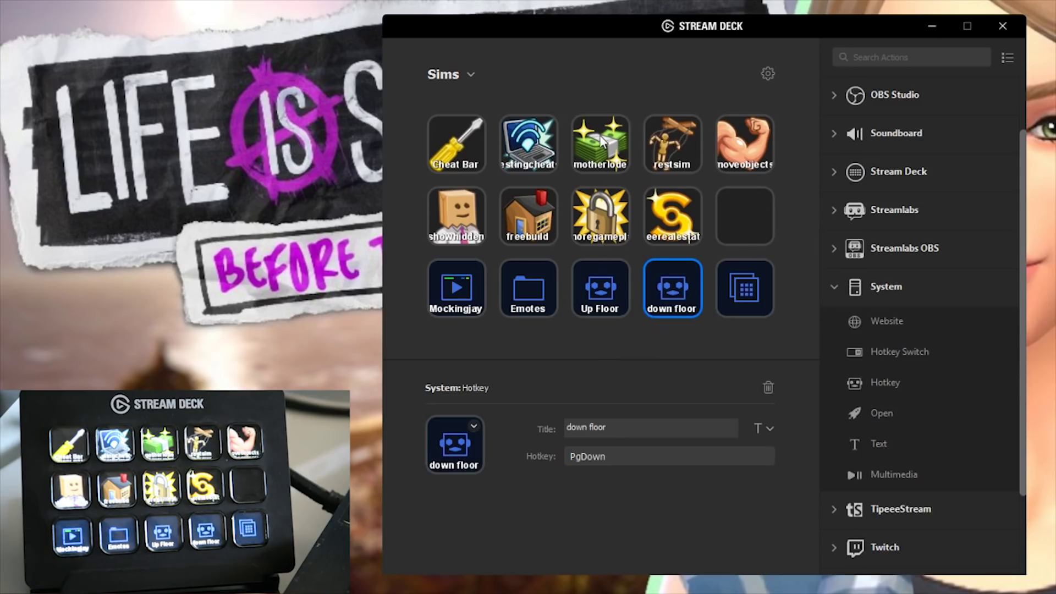
Turn an empty key into a folder titled 'Hotke'.
right_click(740, 212)
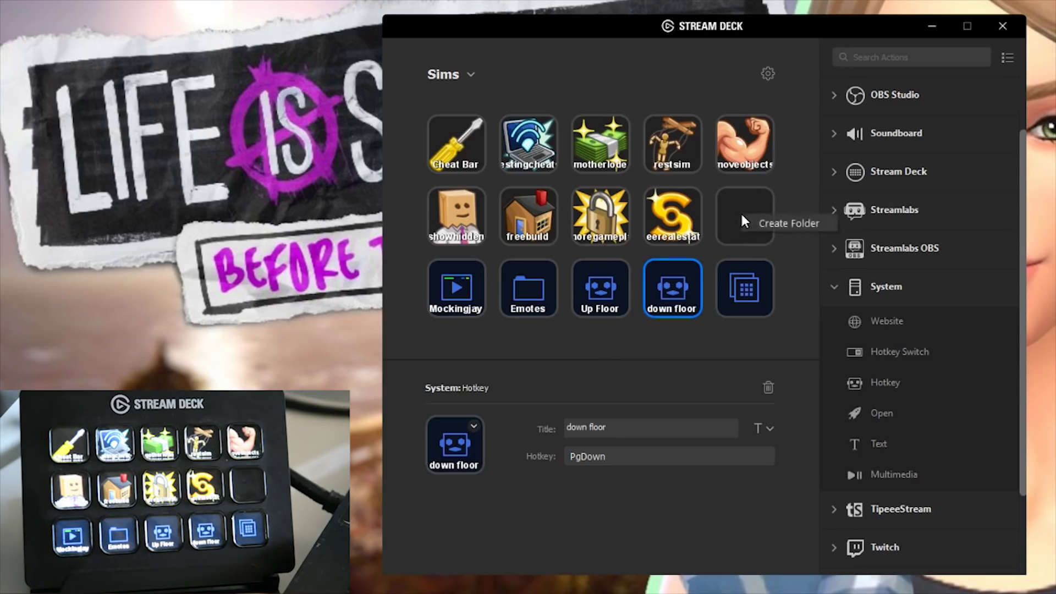
click(783, 222)
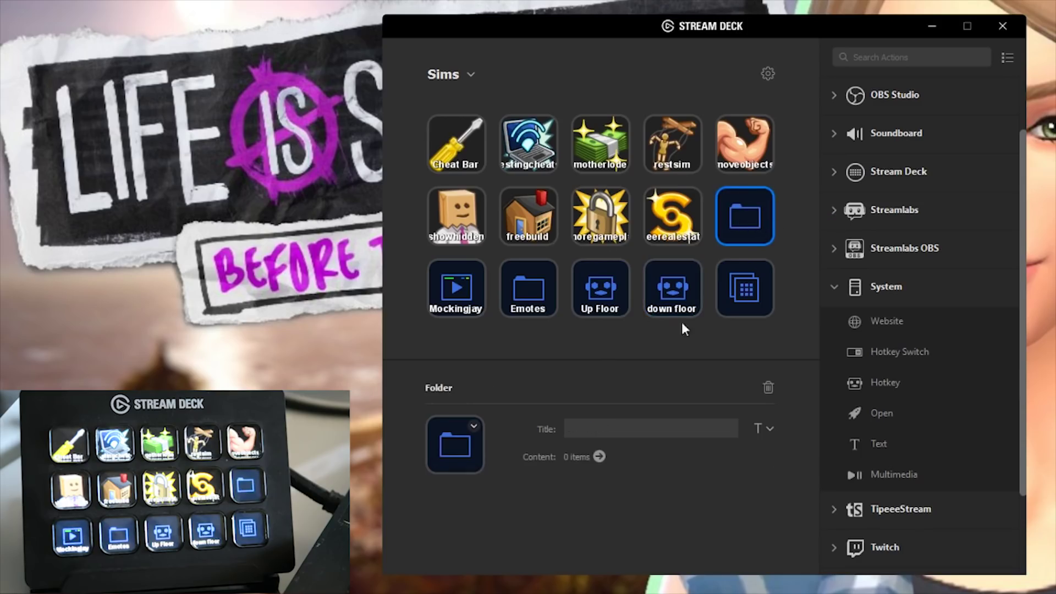
text(Hotkeys)
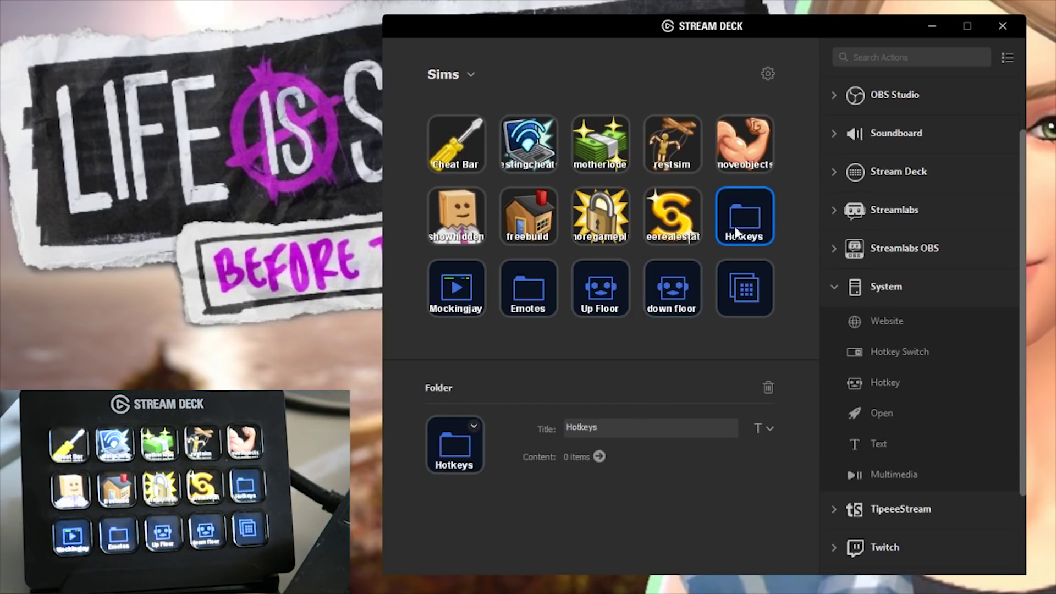
Move the up floor and down floor keys into the Hotkeys folder's second and third slots.
click(600, 288)
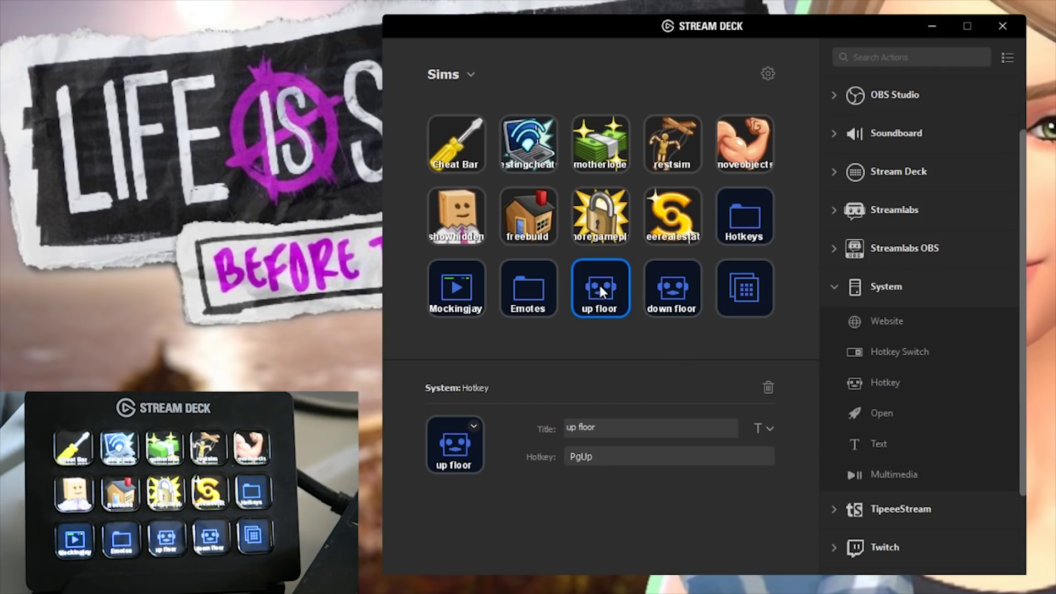
drag(598, 283, 547, 144)
click(546, 142)
click(468, 134)
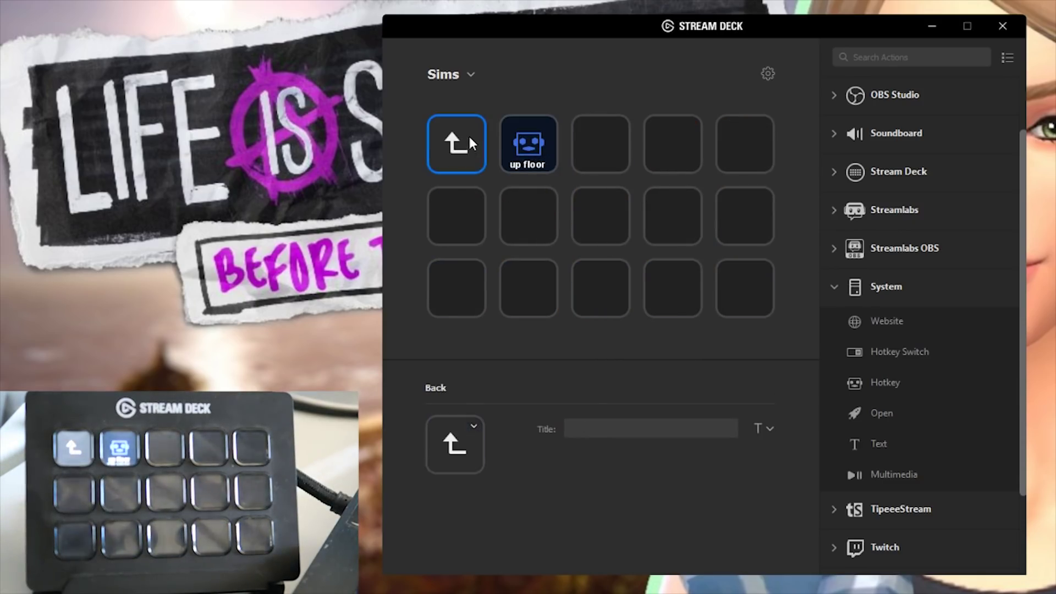
double_click(429, 138)
drag(669, 290, 611, 155)
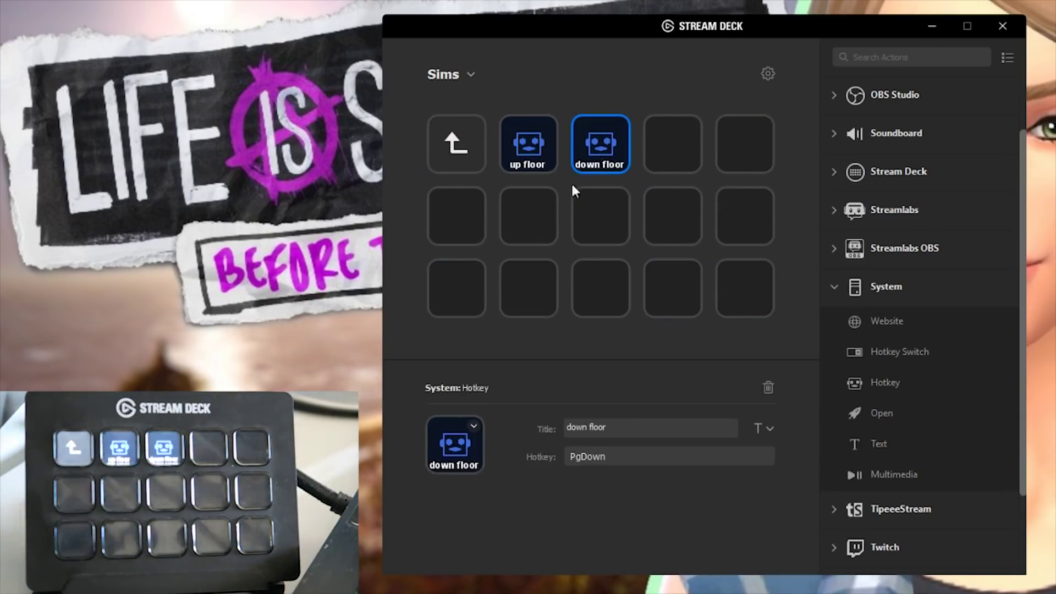
click(451, 141)
double_click(451, 141)
Move the Cheat Bar key into the Hotkeys folder's fourth slot.
click(456, 143)
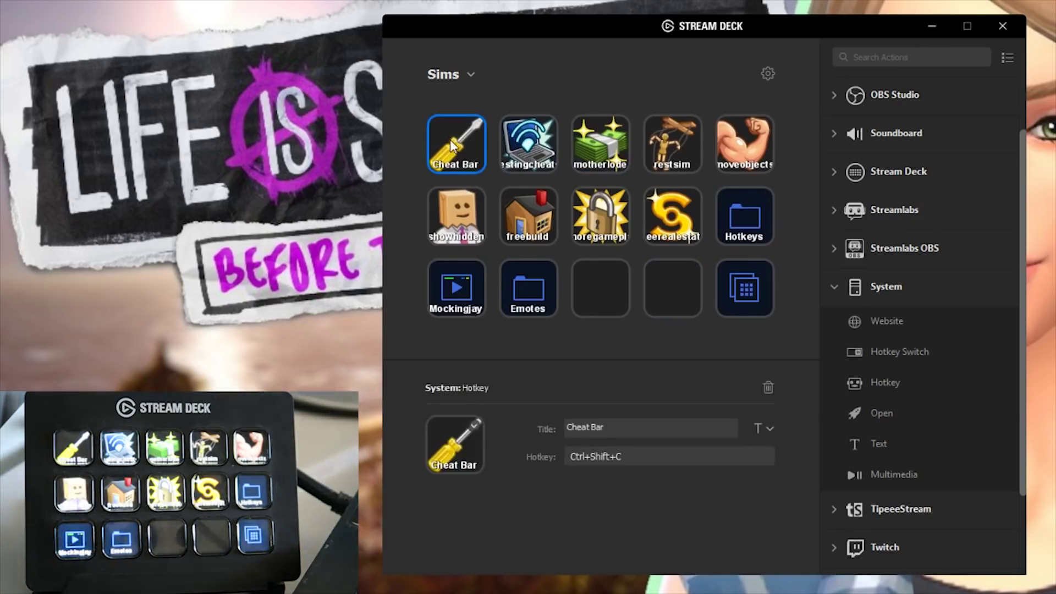
drag(455, 142, 672, 144)
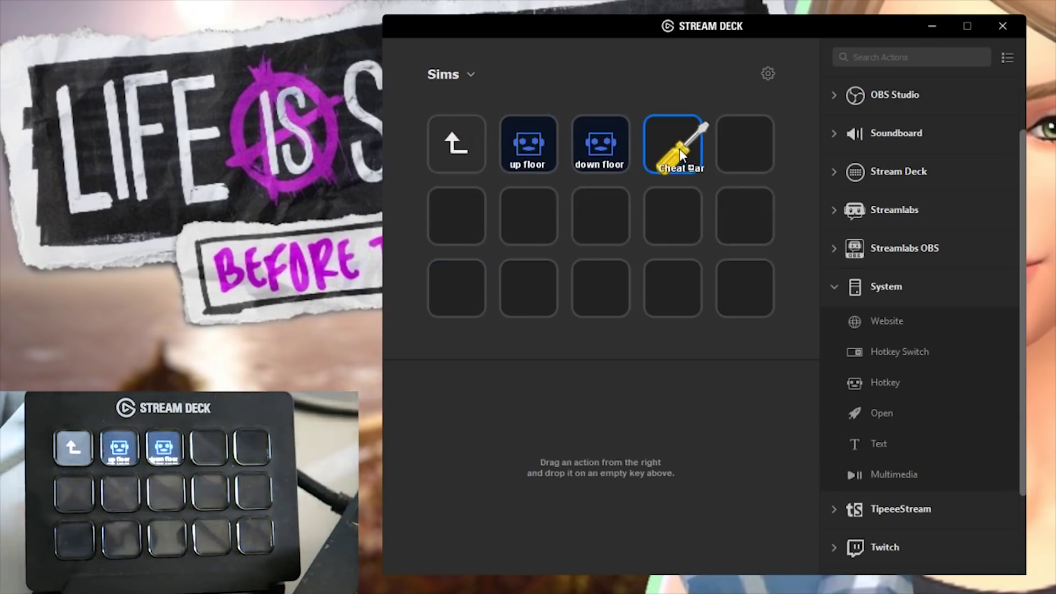
click(466, 141)
double_click(466, 140)
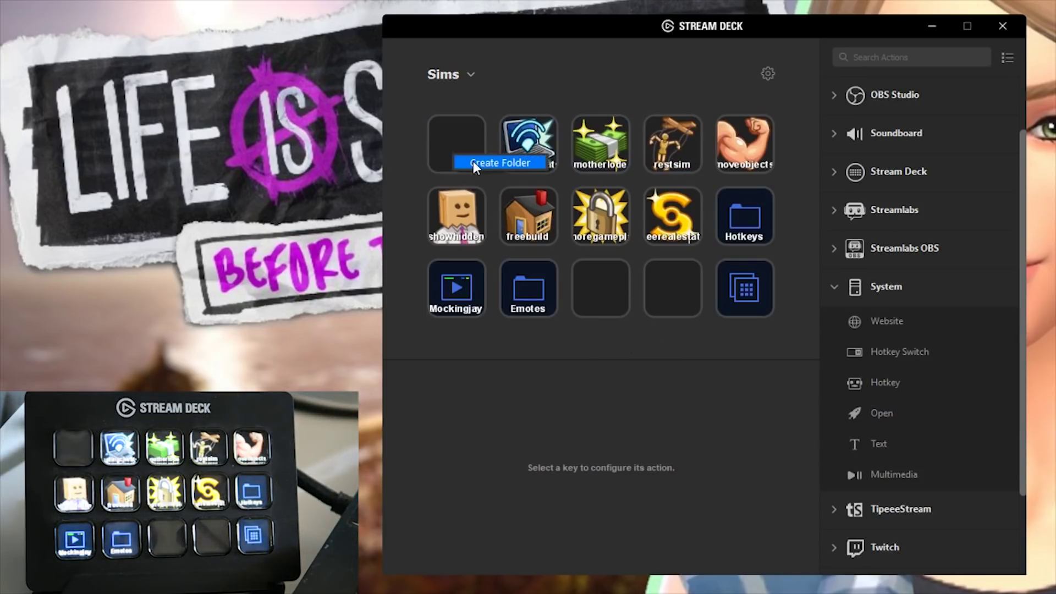
Create a 'Cheats' folder in the first slot and move the testing cheat and motherlode keys into it.
click(472, 160)
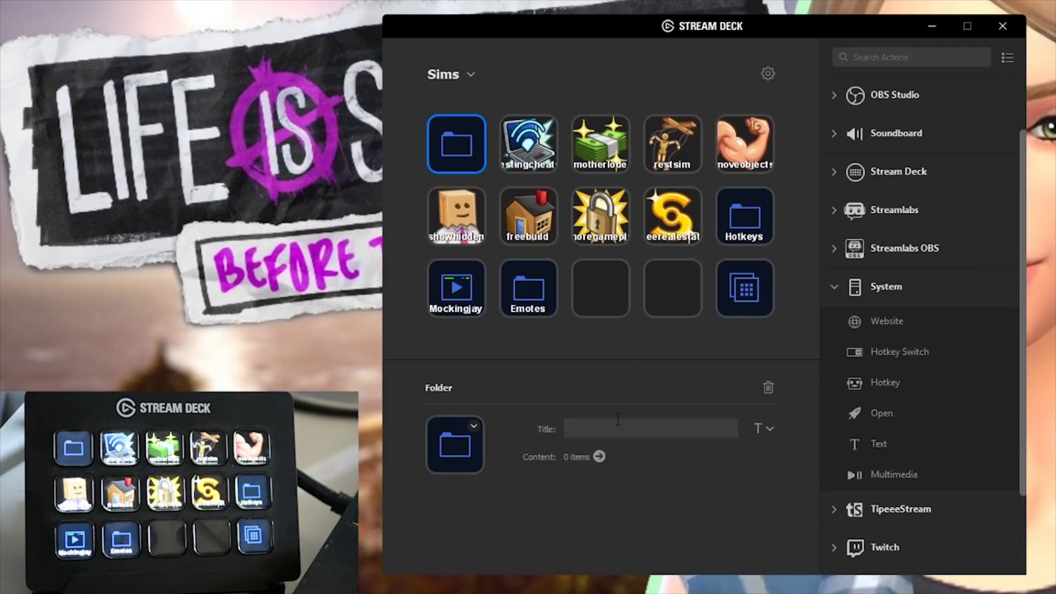
text(Cheats)
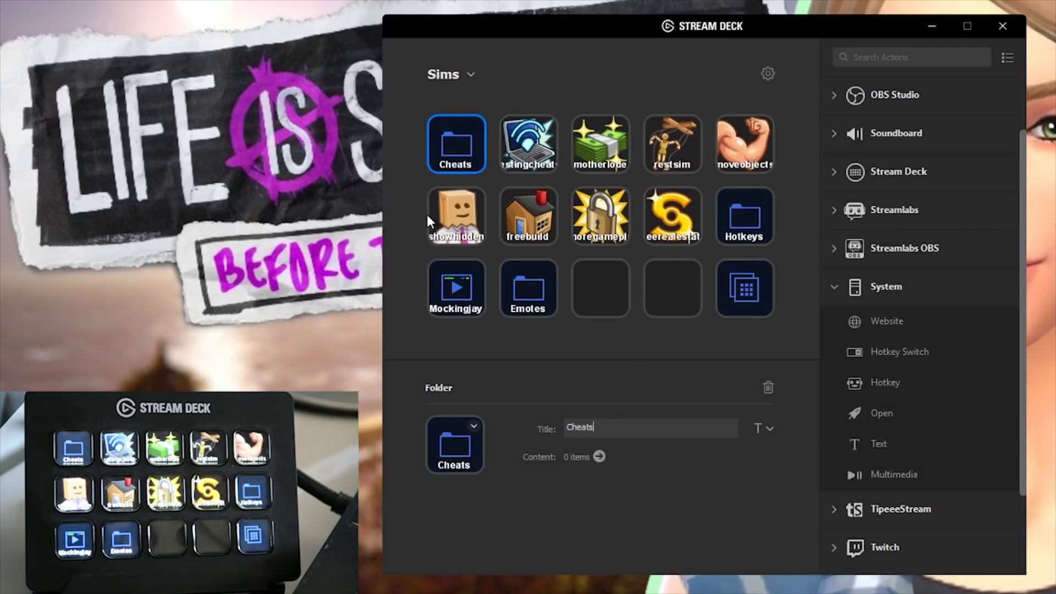
drag(553, 130, 467, 145)
click(464, 141)
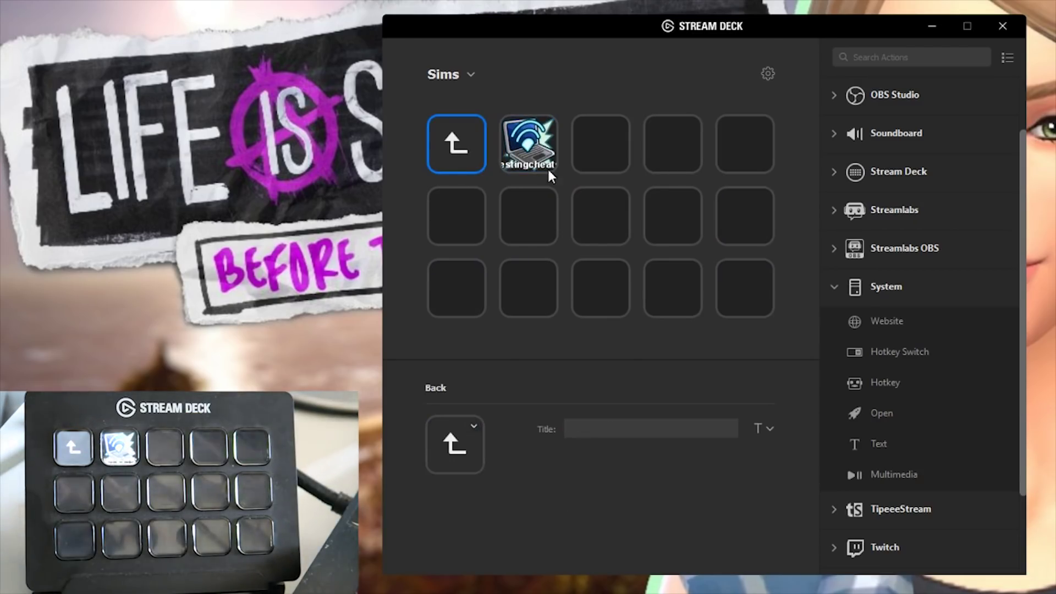
click(464, 140)
drag(606, 142, 452, 142)
Drop the motherlode key into the Cheats folder.
click(456, 142)
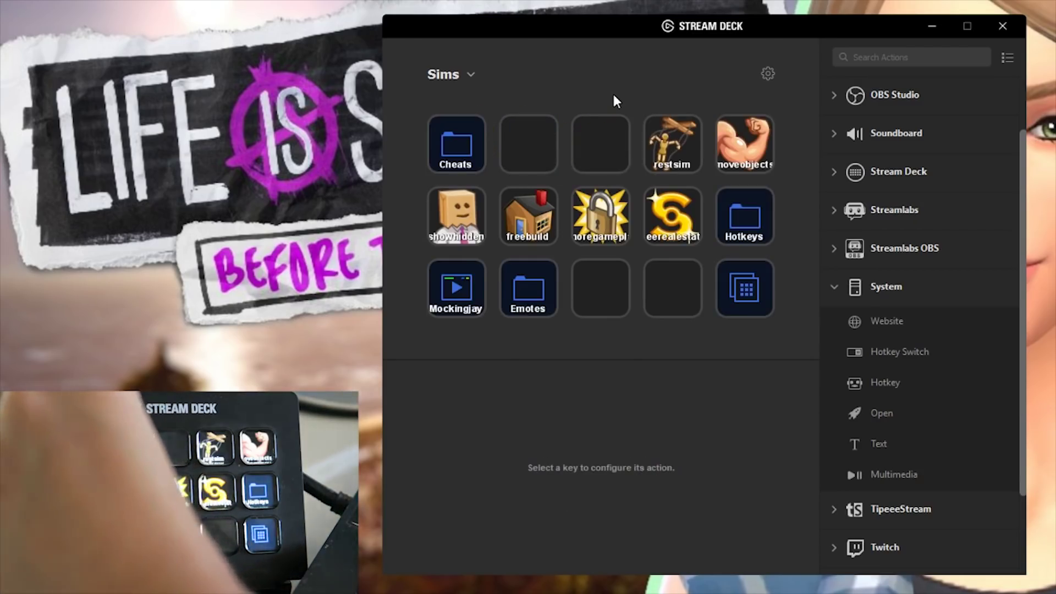